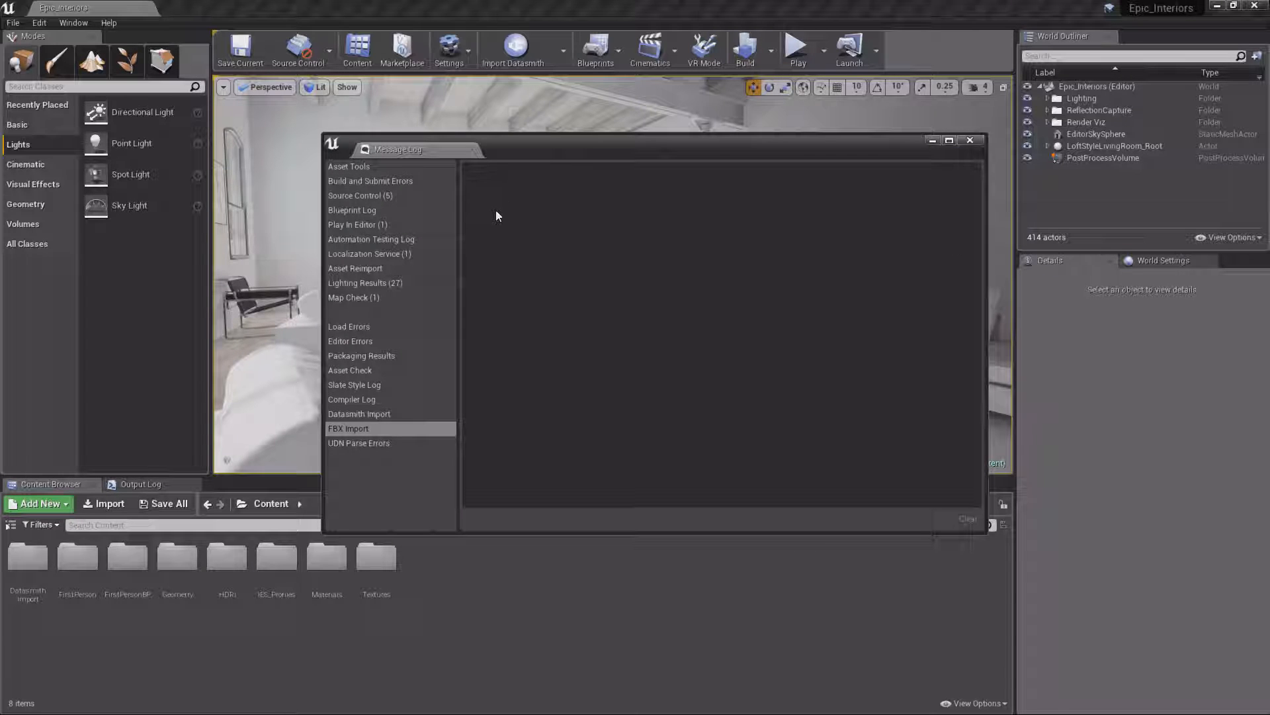
- Locate the Message Log among the developer tools and view its Lighting Results category
click(74, 24)
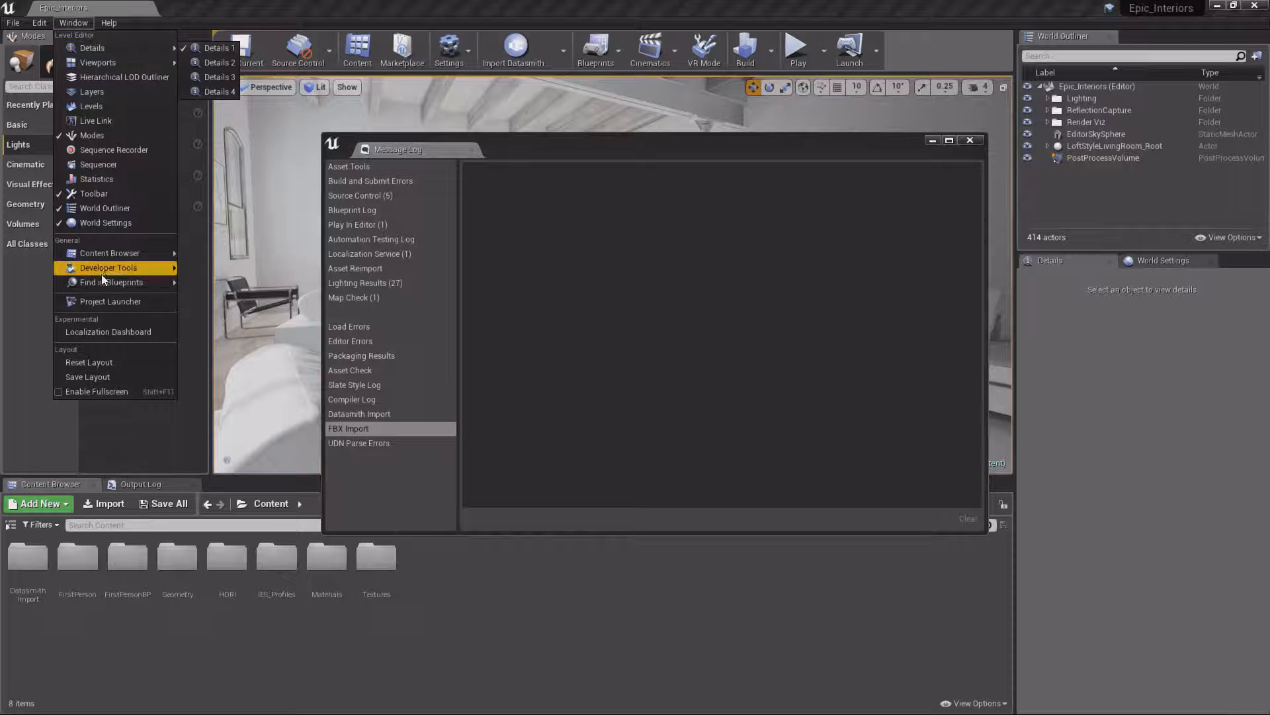
mouse_move(111, 268)
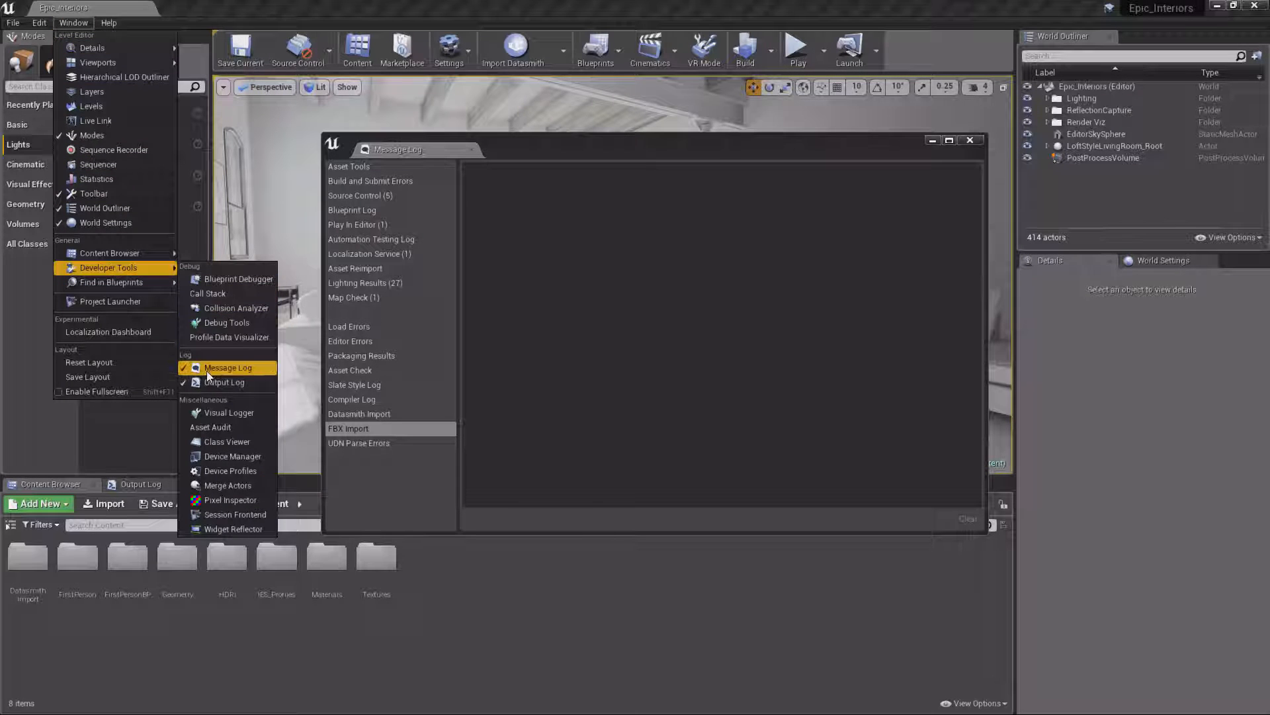
click(534, 309)
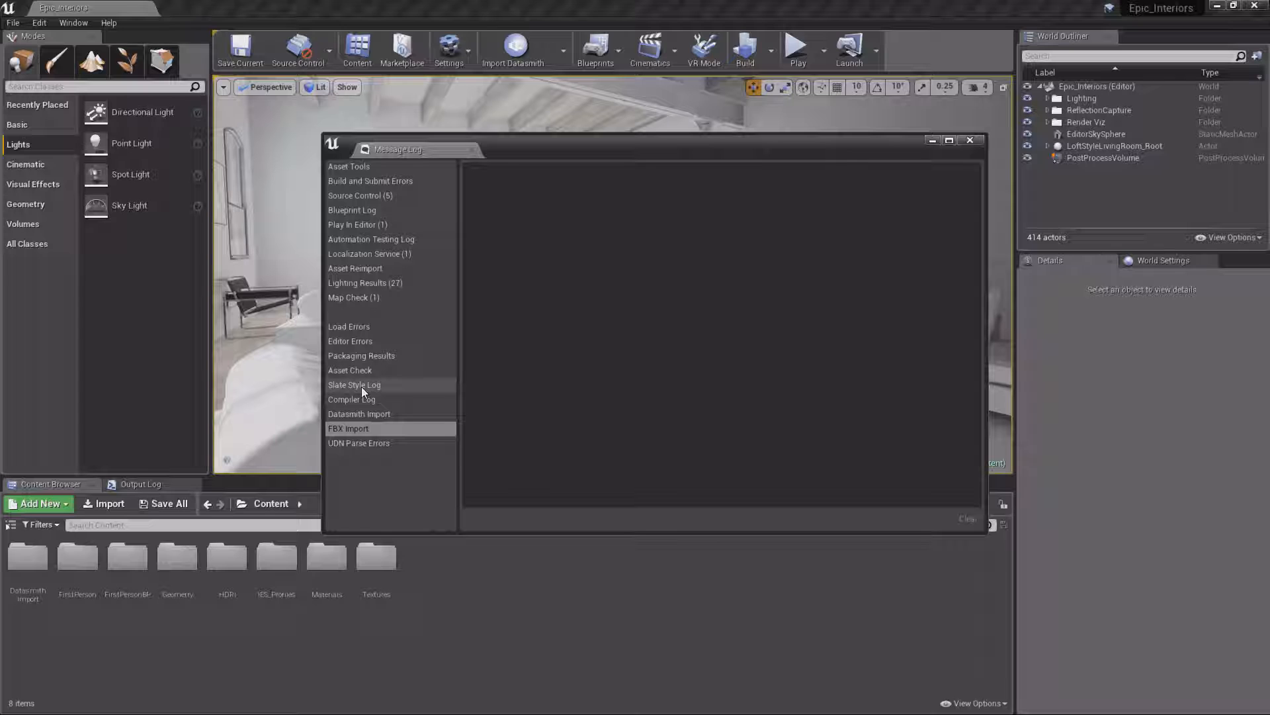
click(390, 283)
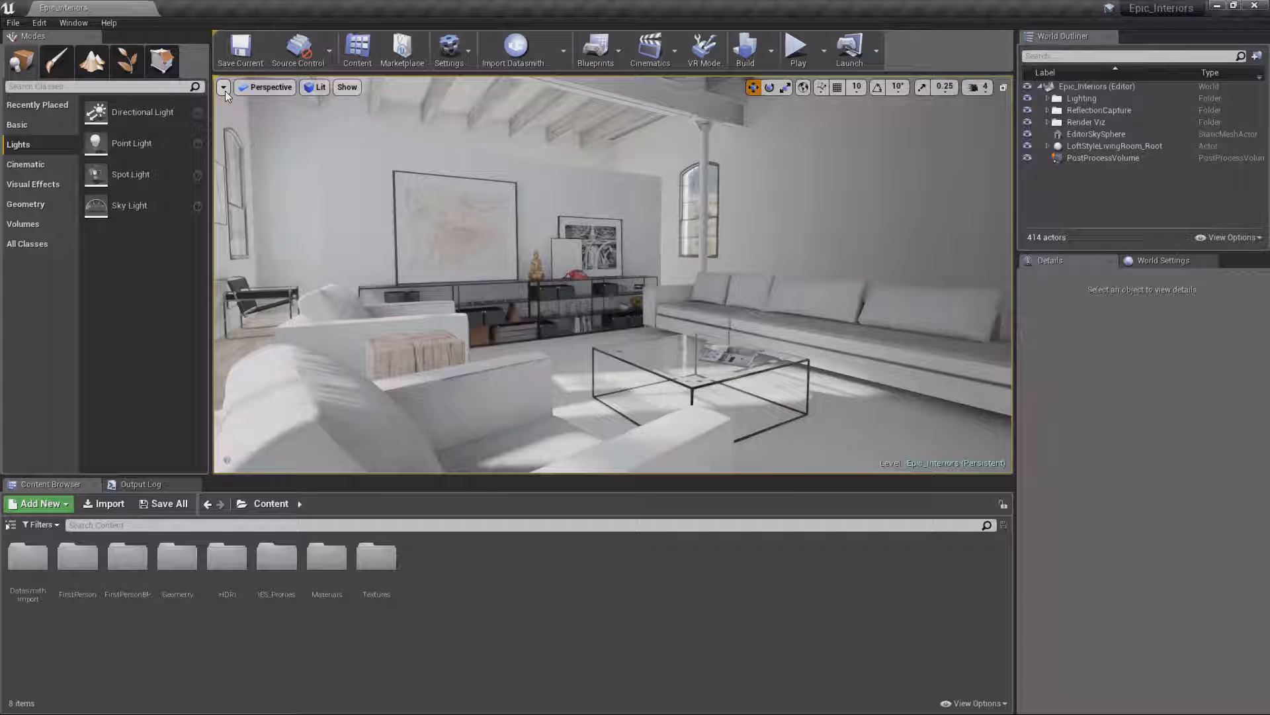
- Show the FPS counter in the viewport and turn on the Detailed engine statistics
click(224, 88)
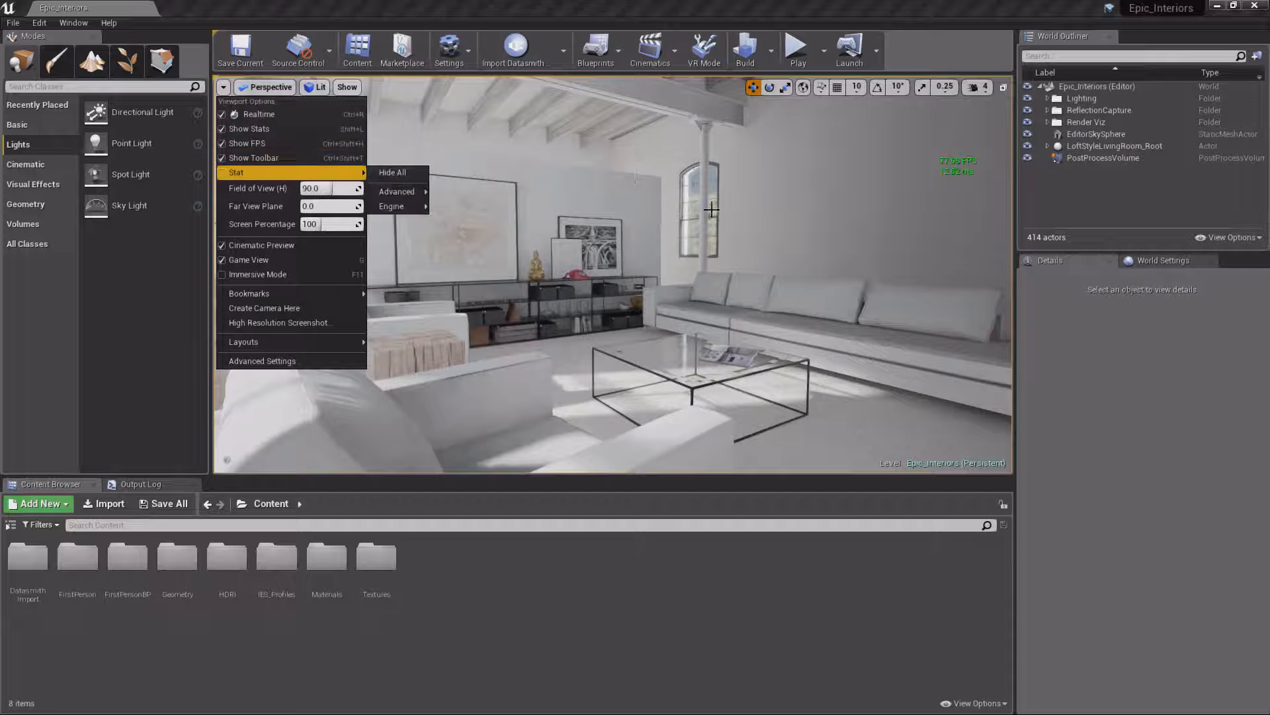
click(785, 4)
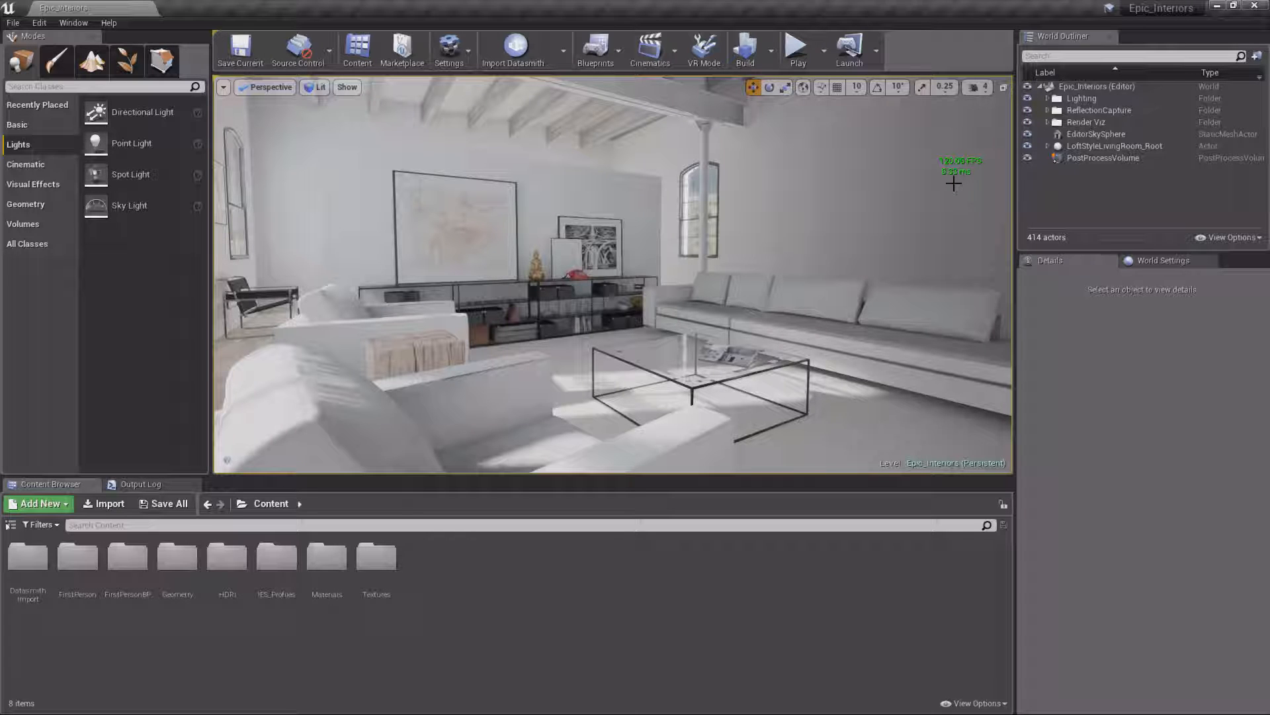
click(223, 87)
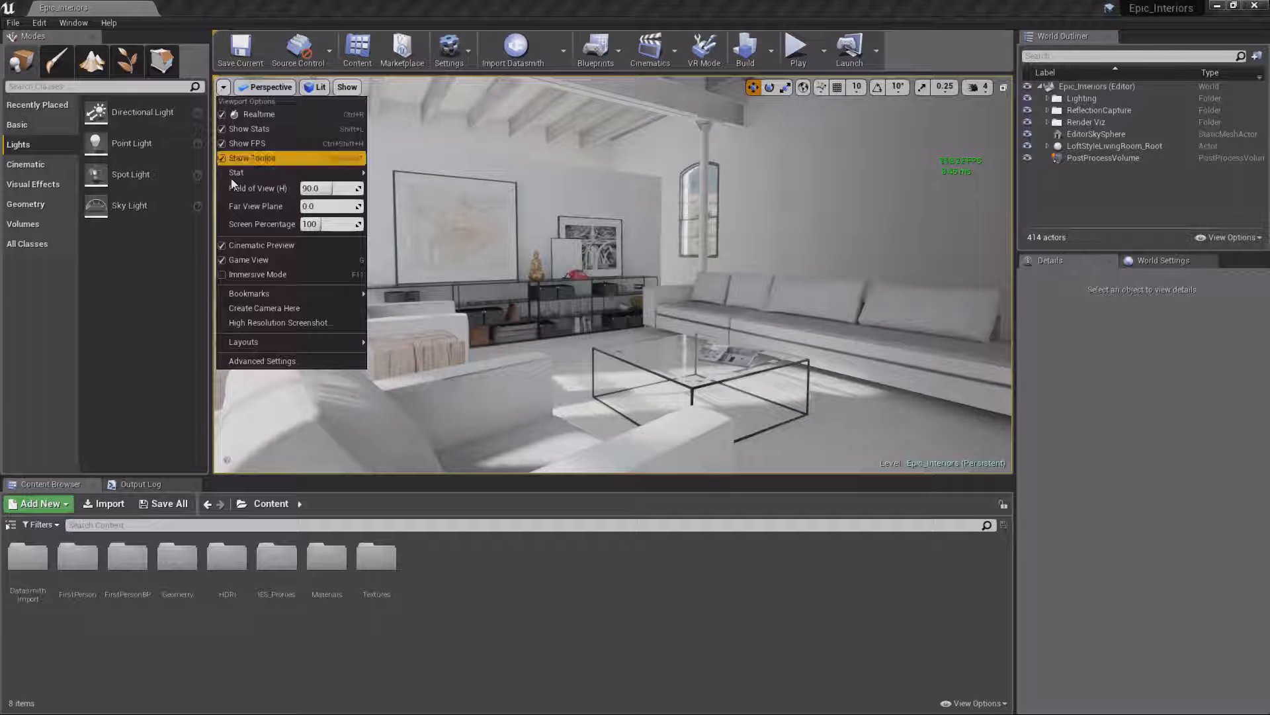
mouse_move(231, 173)
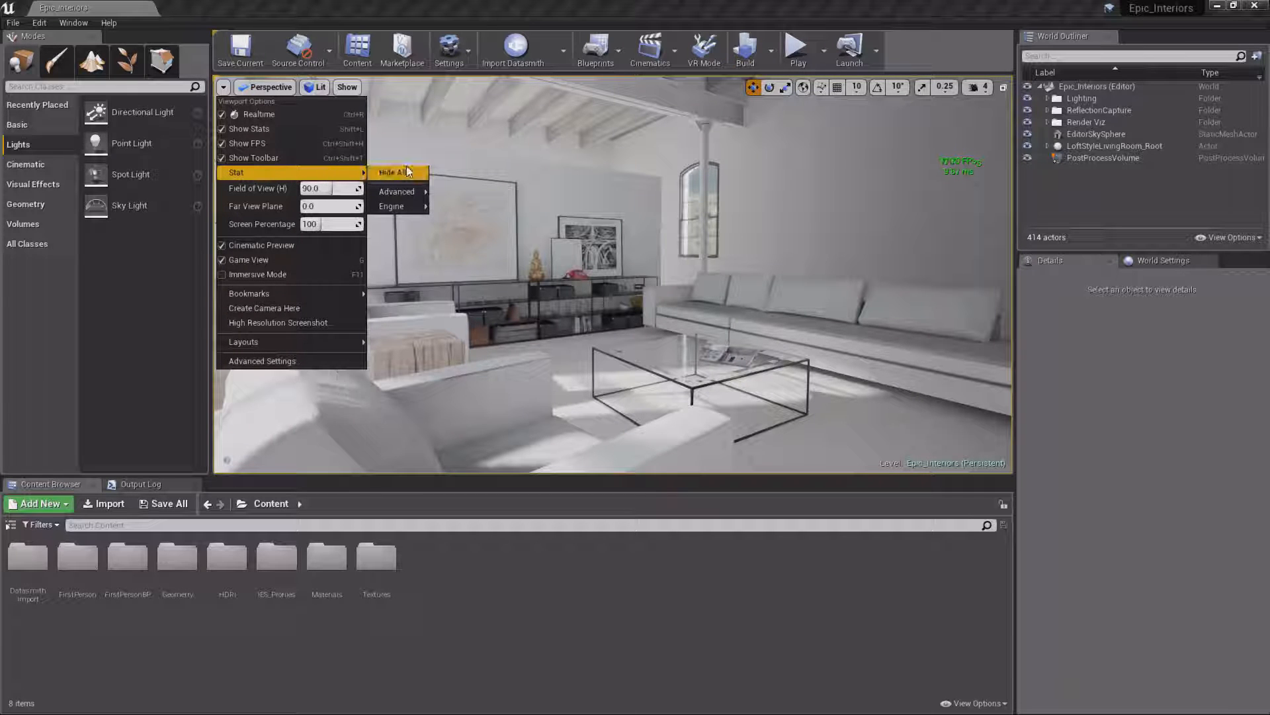
mouse_move(396, 206)
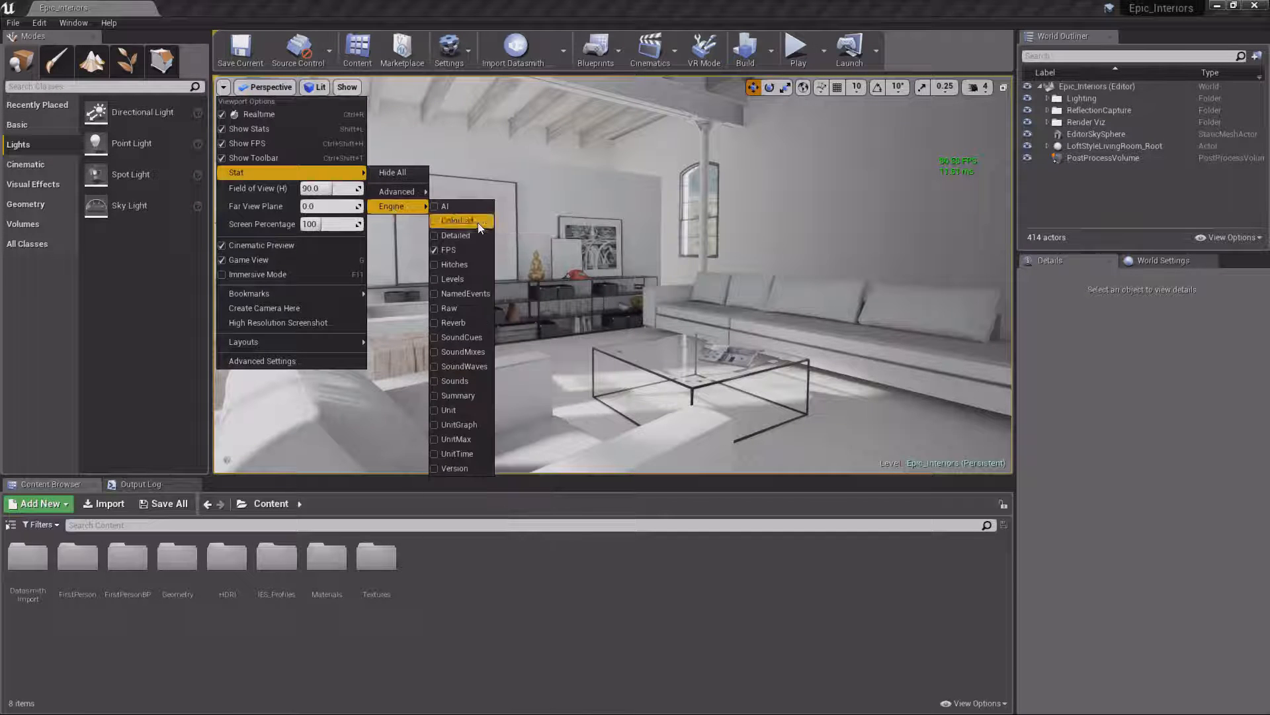
click(473, 235)
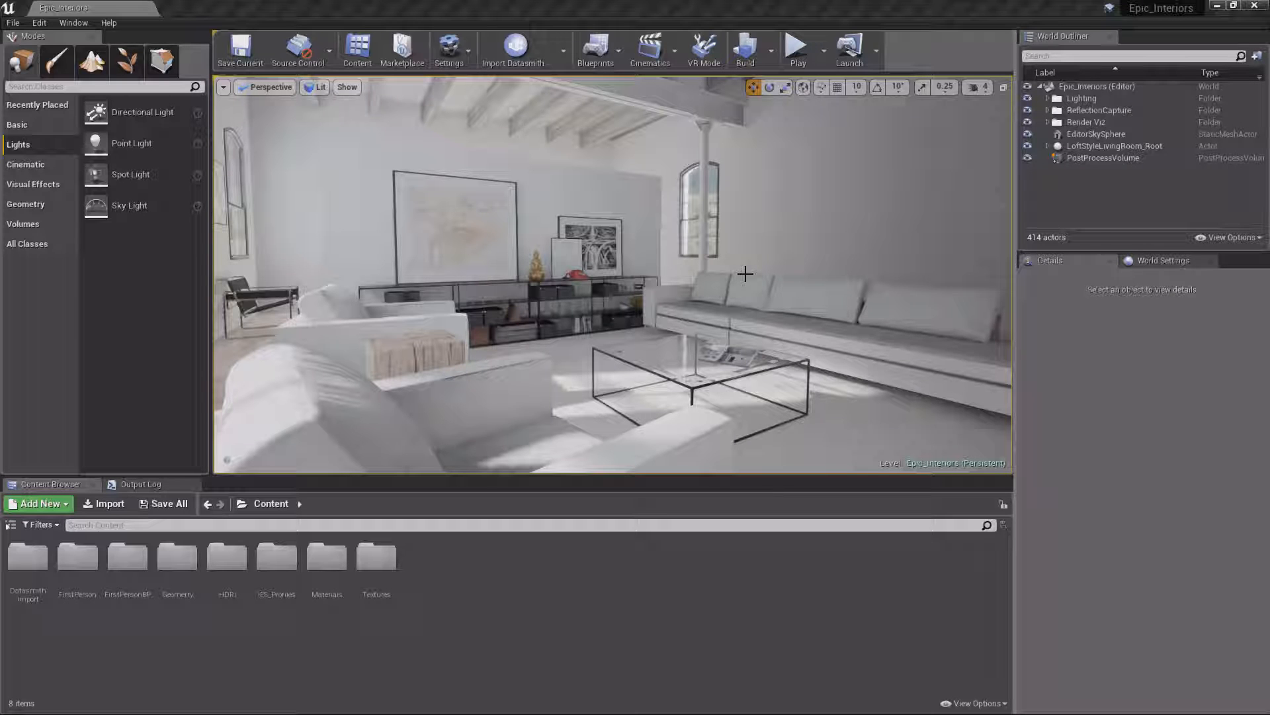
- Switch the viewport to Wireframe view mode and look around the room's mesh density
click(317, 86)
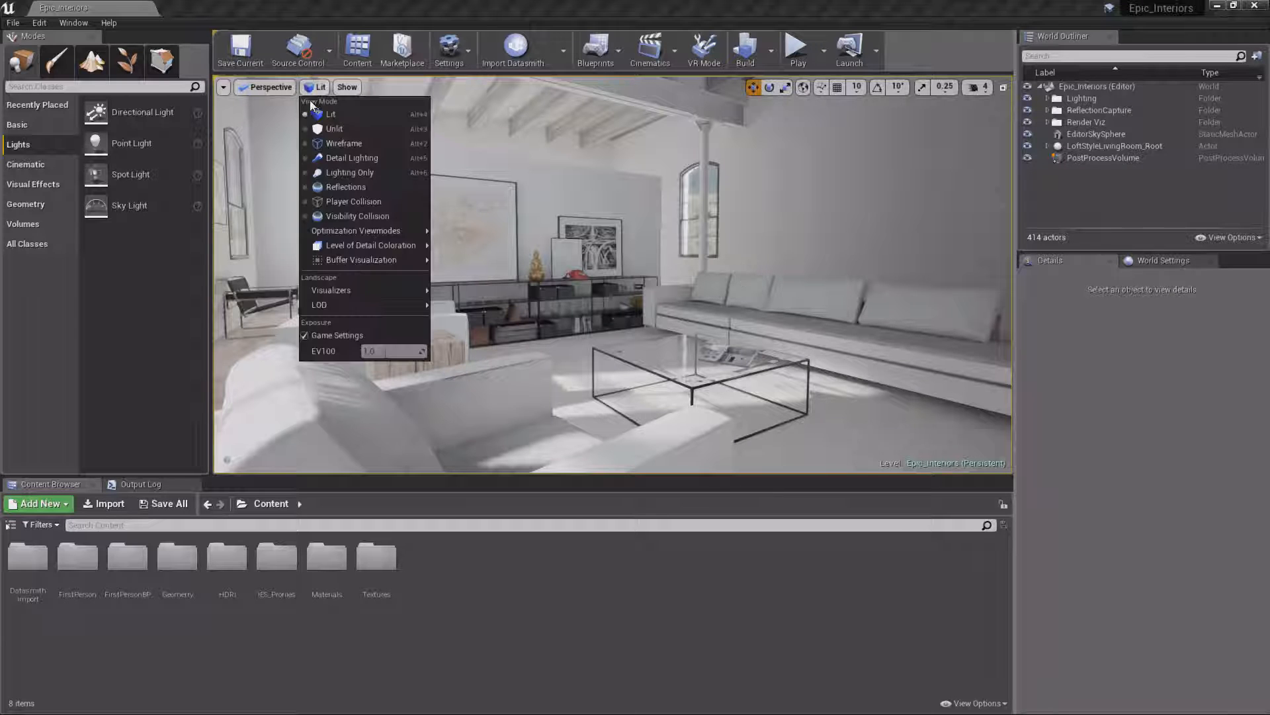
click(329, 145)
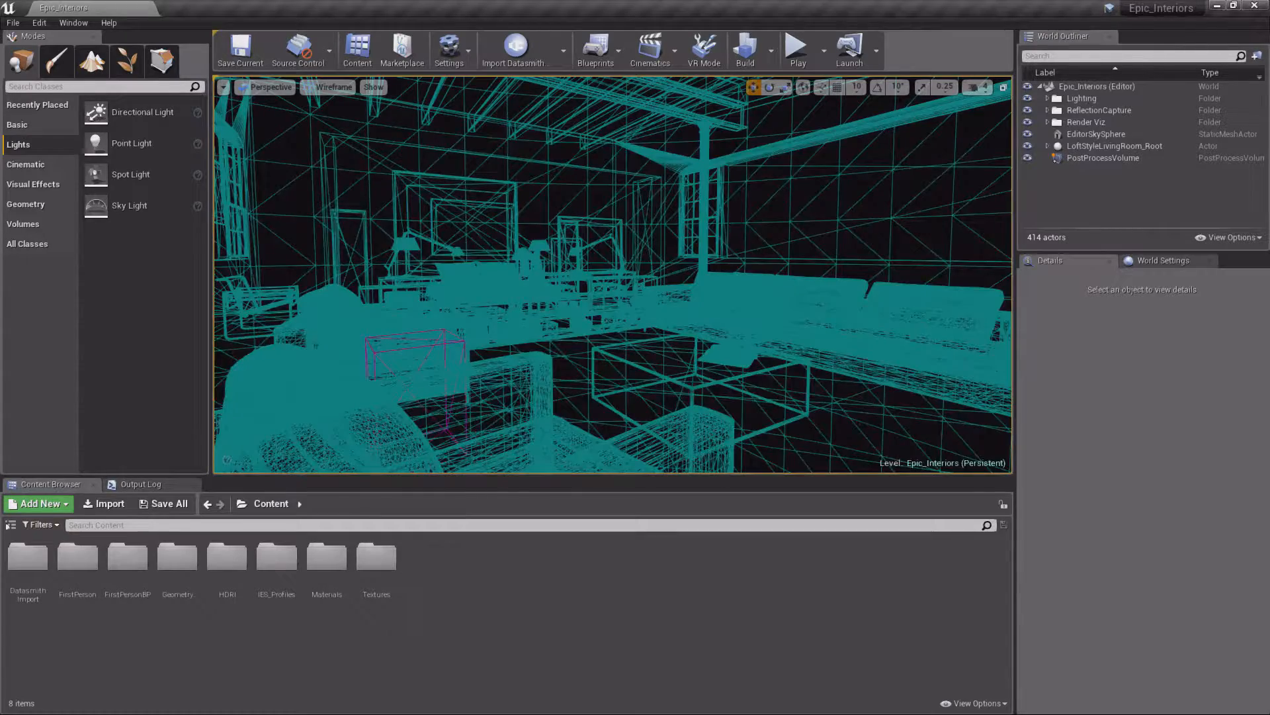
right_drag(612, 274, 463, 198)
- Switch the viewport to Detail Lighting view mode and look over the kitchen and dining area
click(334, 86)
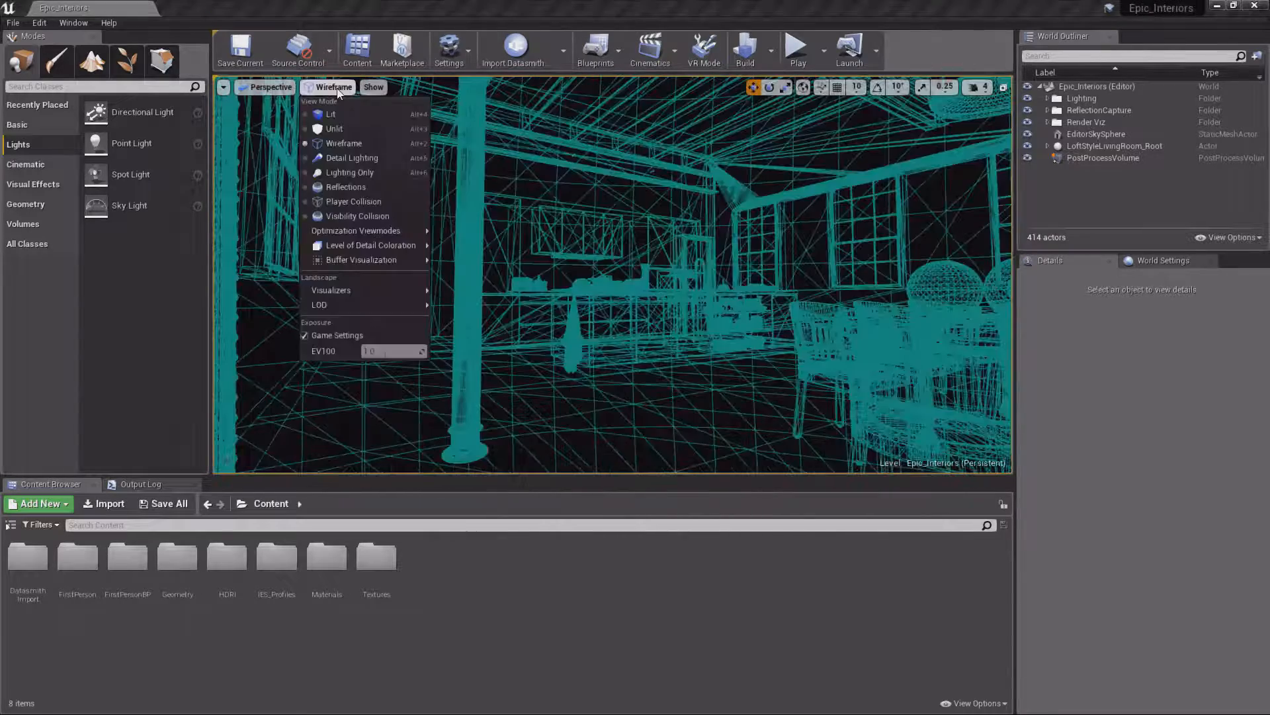
click(352, 158)
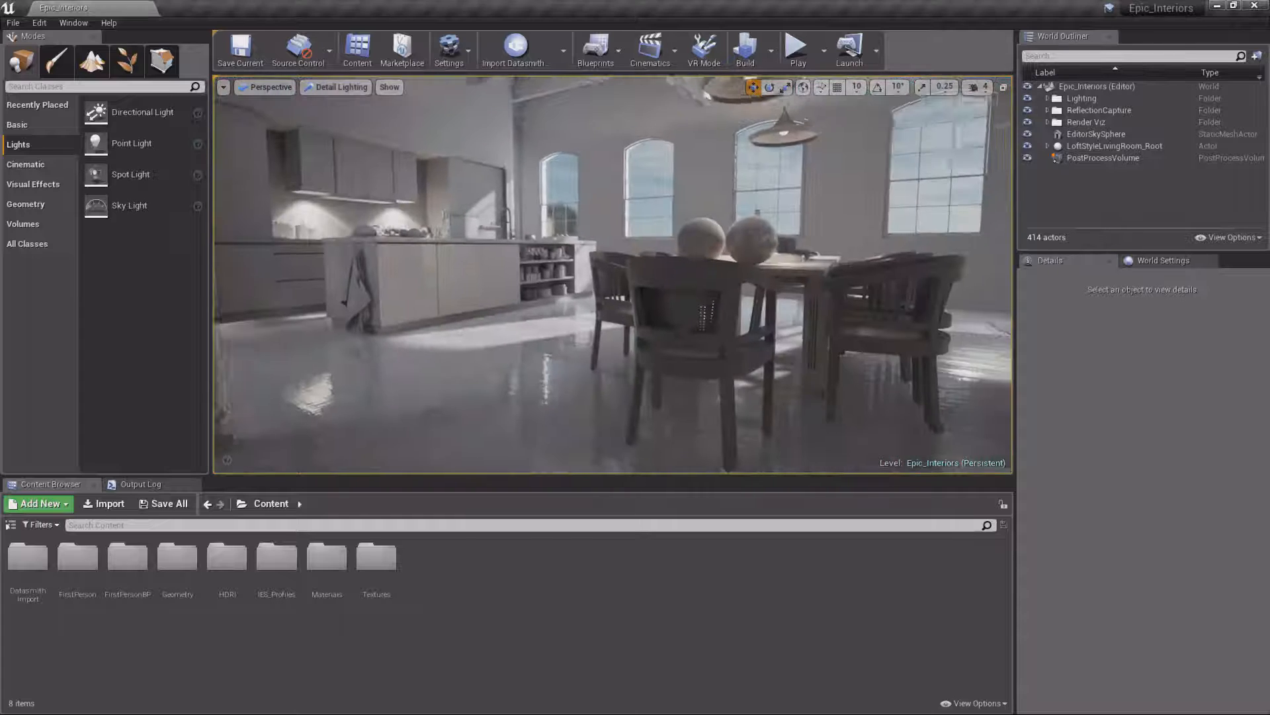
right_drag(612, 274, 433, 278)
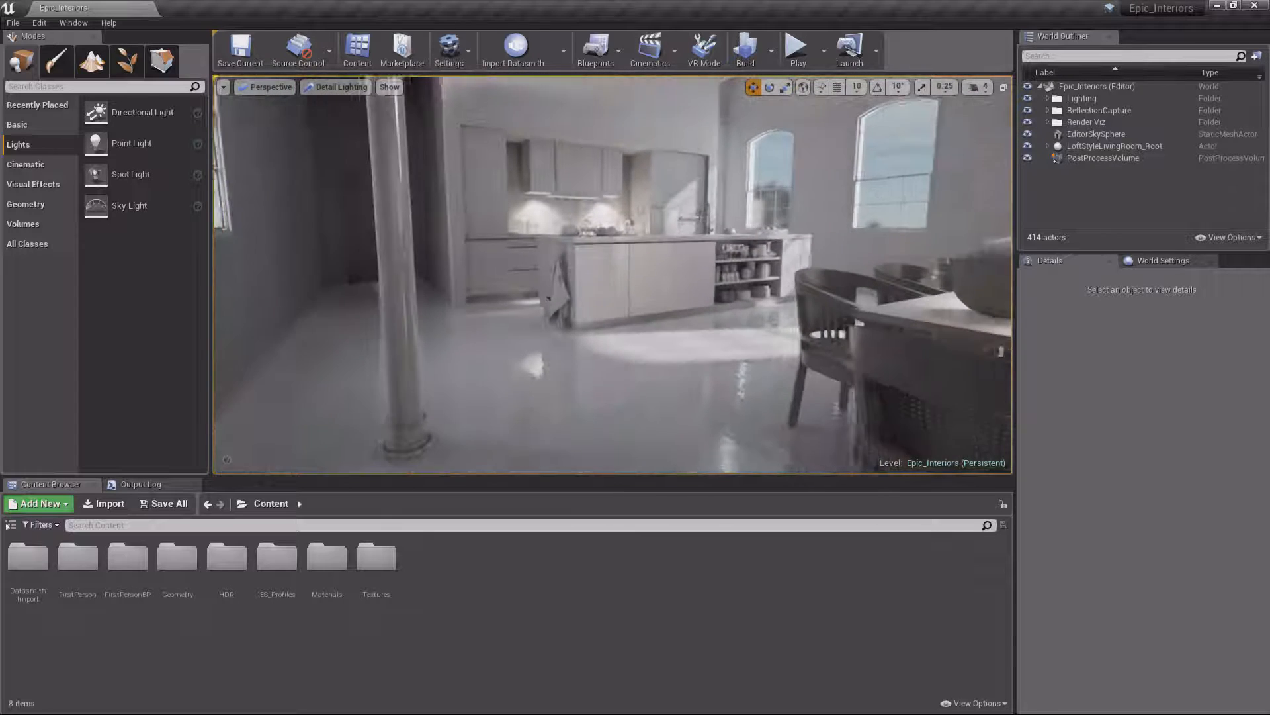
- Switch the viewport to Lighting Only view mode and examine the lighting across the kitchen and living room
click(335, 87)
click(342, 172)
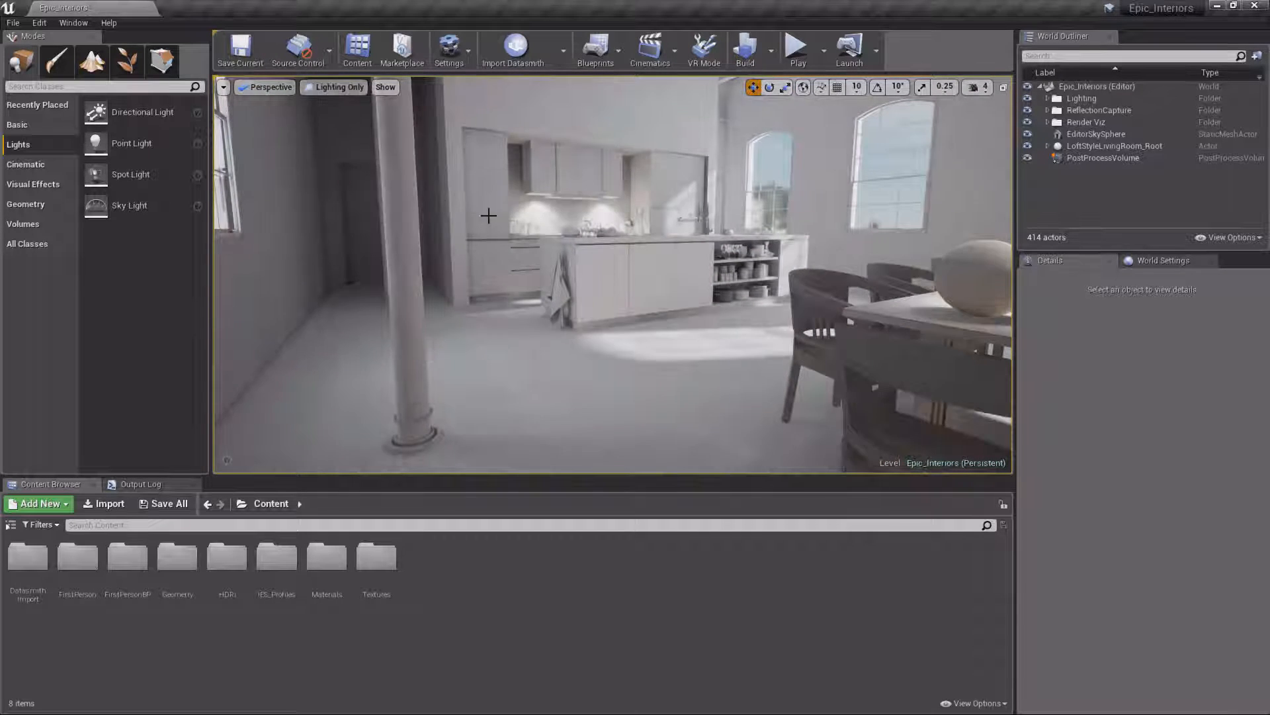
right_drag(489, 216, 835, 188)
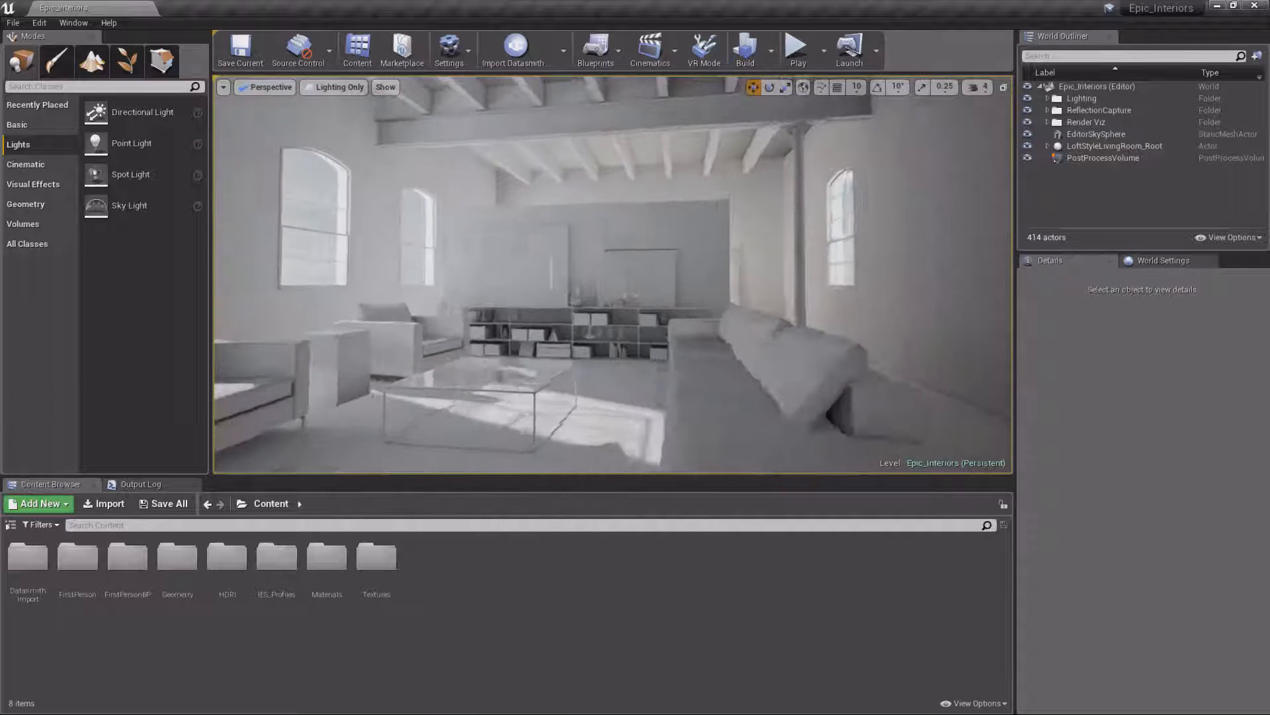
right_drag(613, 274, 794, 268)
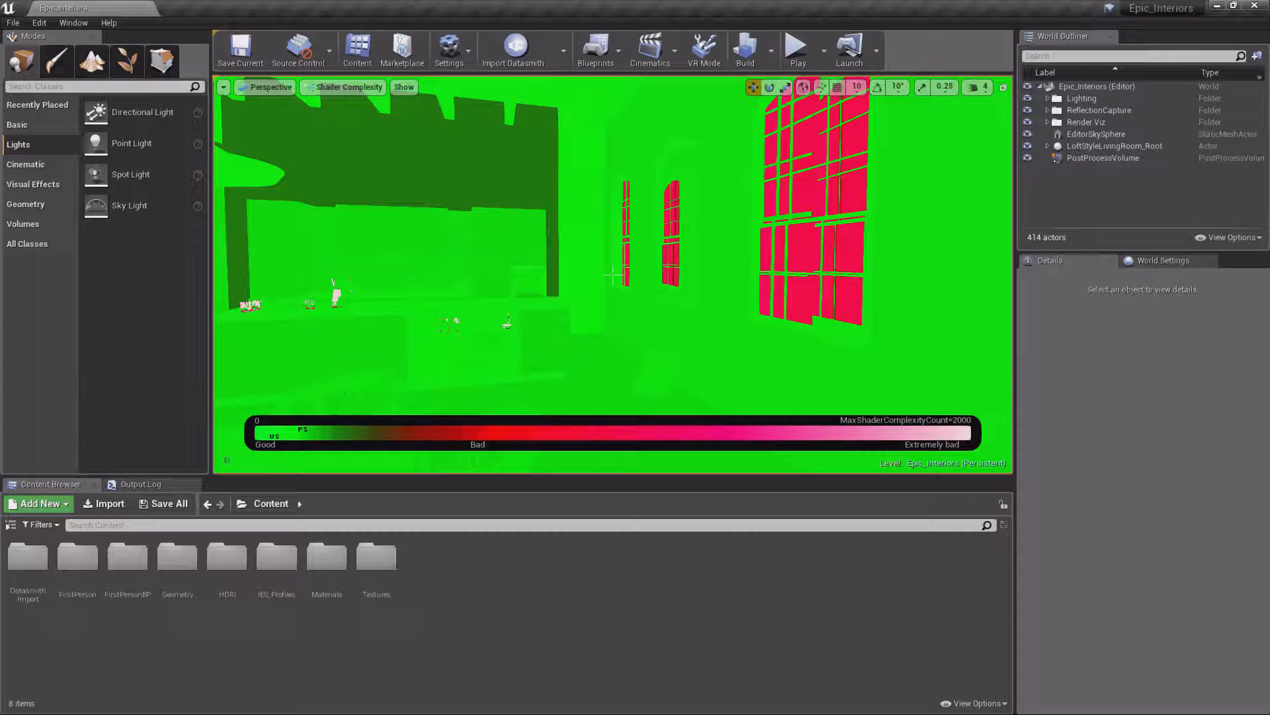
- Examine the windows and kitchen items in Shader Complexity view mode
right_drag(668, 264, 660, 265)
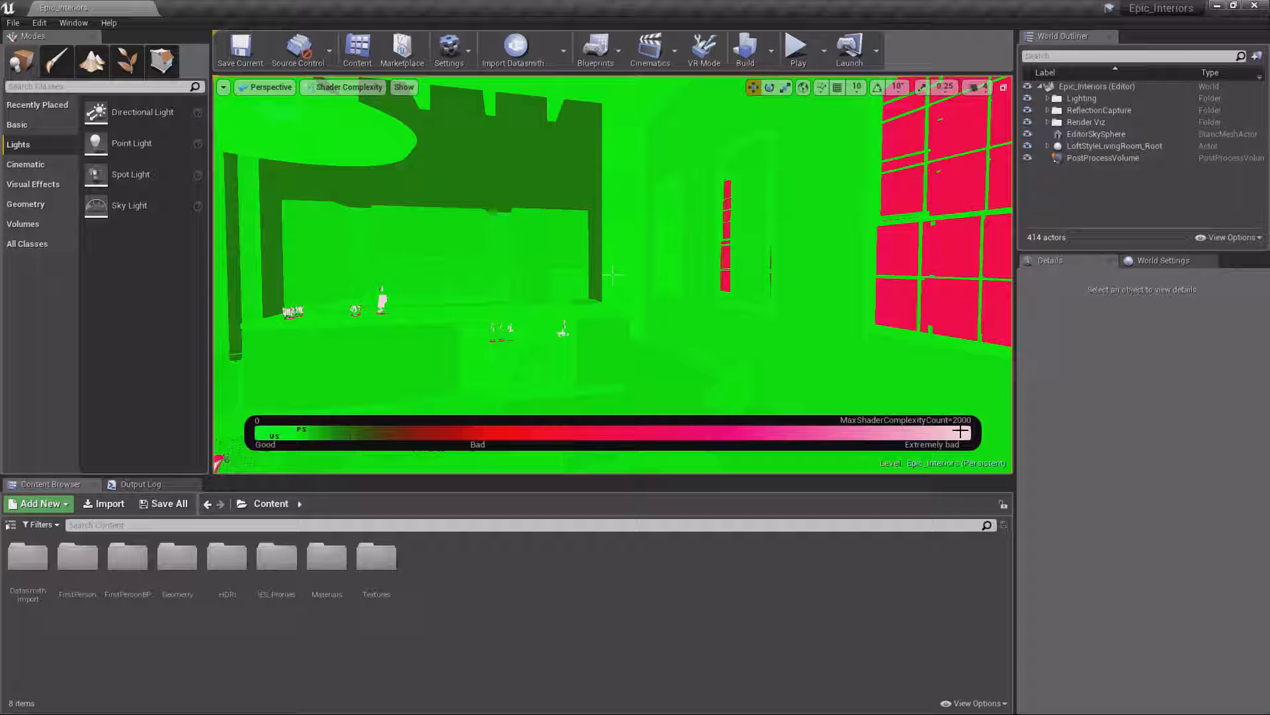
mouse_move(700, 260)
right_down()
mouse_move(606, 278)
mouse_move(695, 260)
right_up()
mouse_move(613, 274)
right_down()
mouse_move(738, 274)
mouse_move(613, 273)
right_up()
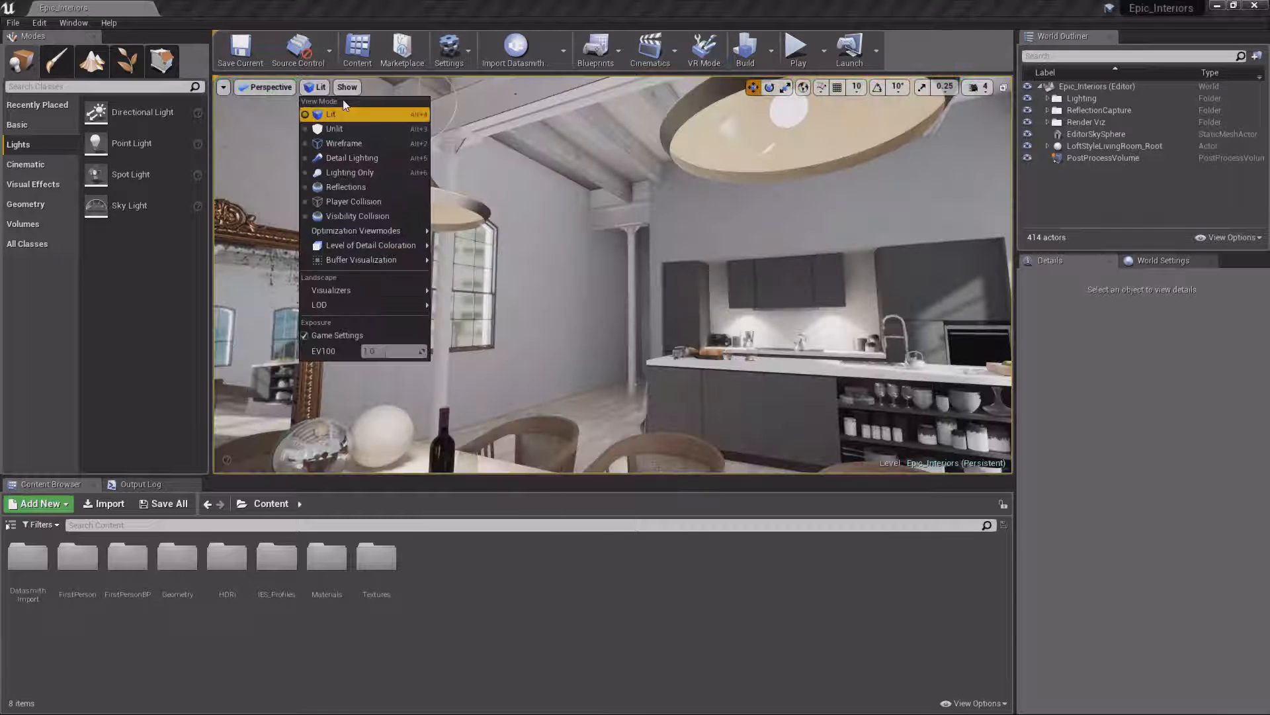
- Display the Material Ambient Occlusion buffer, followed by the Metallic buffer, and inspect the metallic objects around the kitchen sink
mouse_move(330, 263)
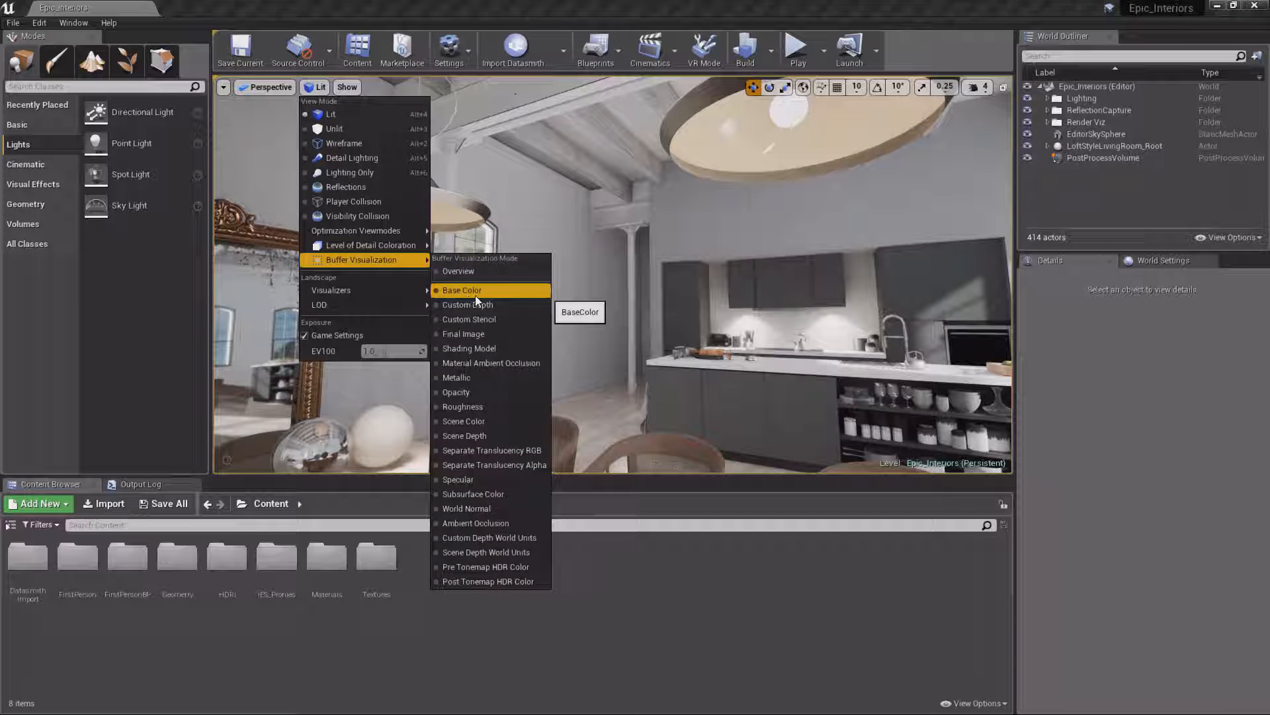
click(469, 363)
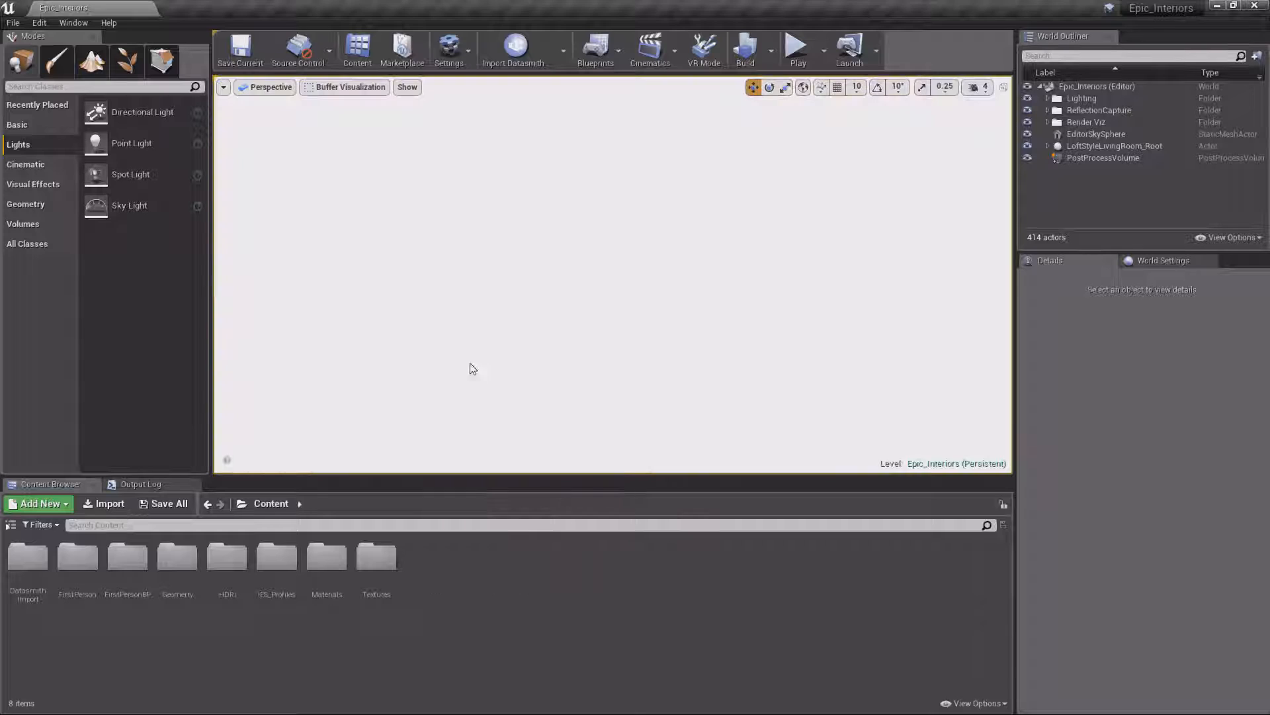
click(350, 88)
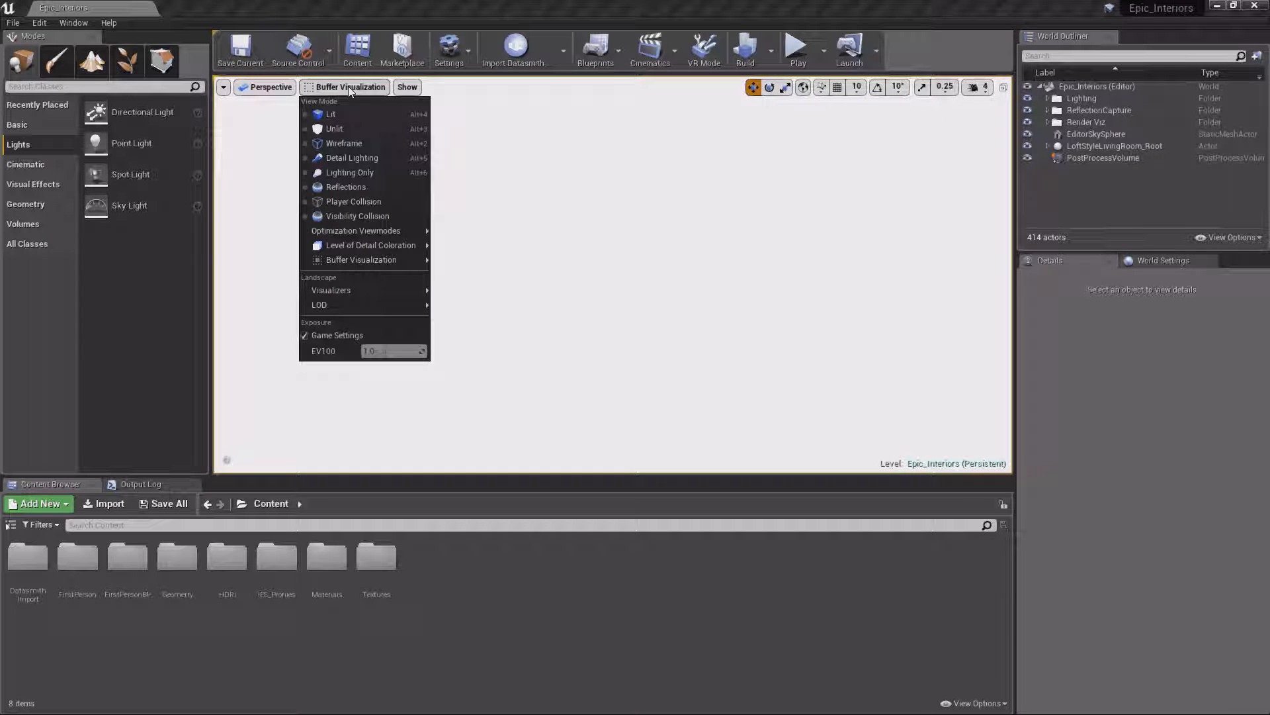
mouse_move(371, 261)
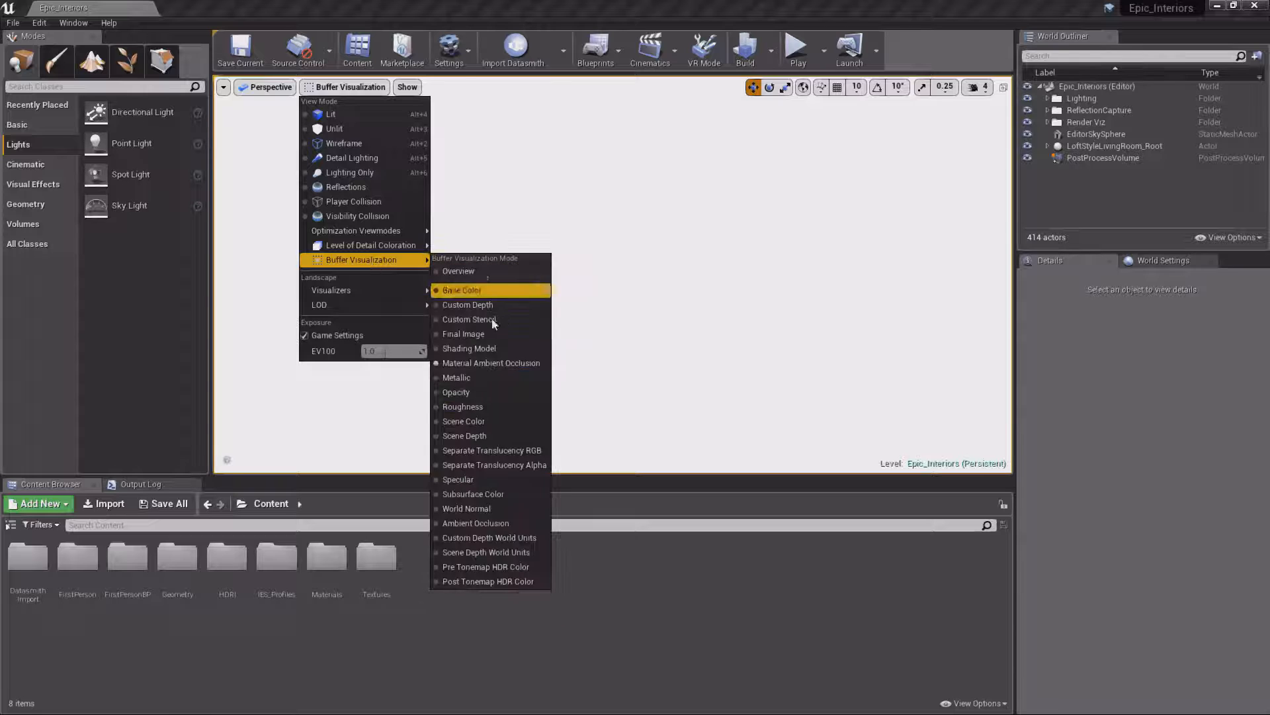
click(454, 377)
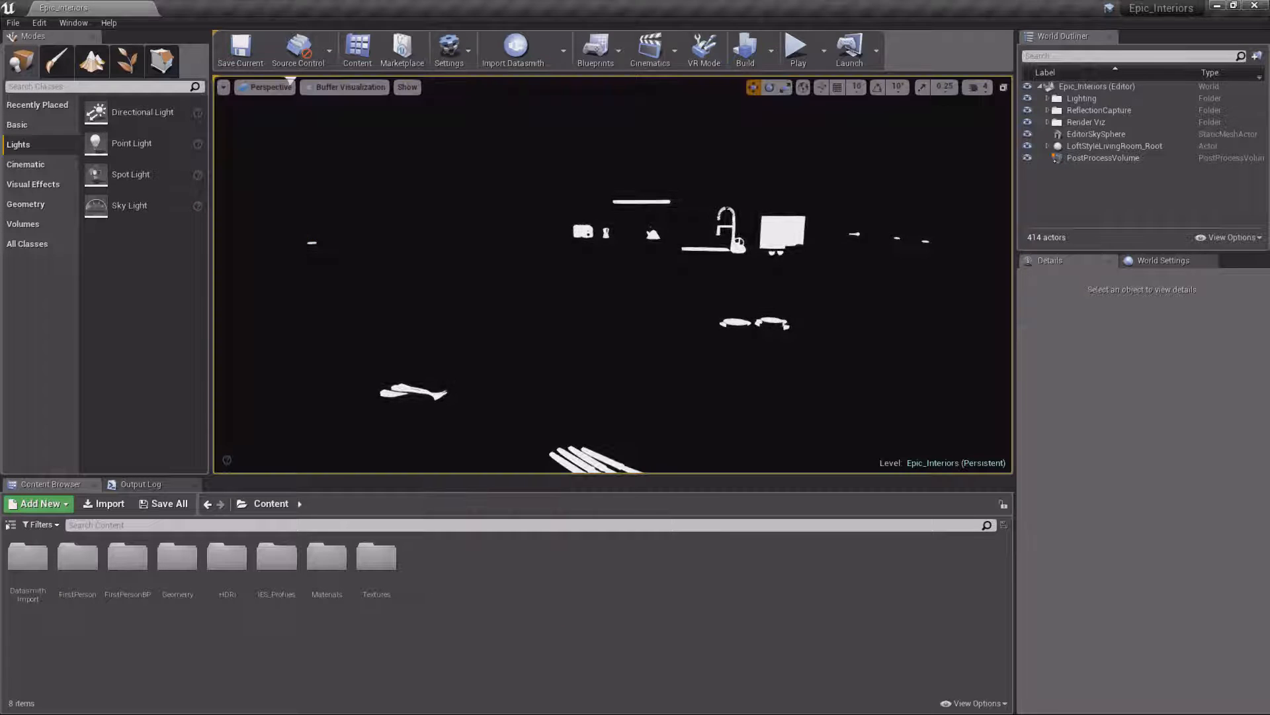
right_drag(454, 378, 655, 305)
- Display the Roughness buffer visualization and inspect the kitchen surfaces
click(344, 87)
mouse_move(397, 259)
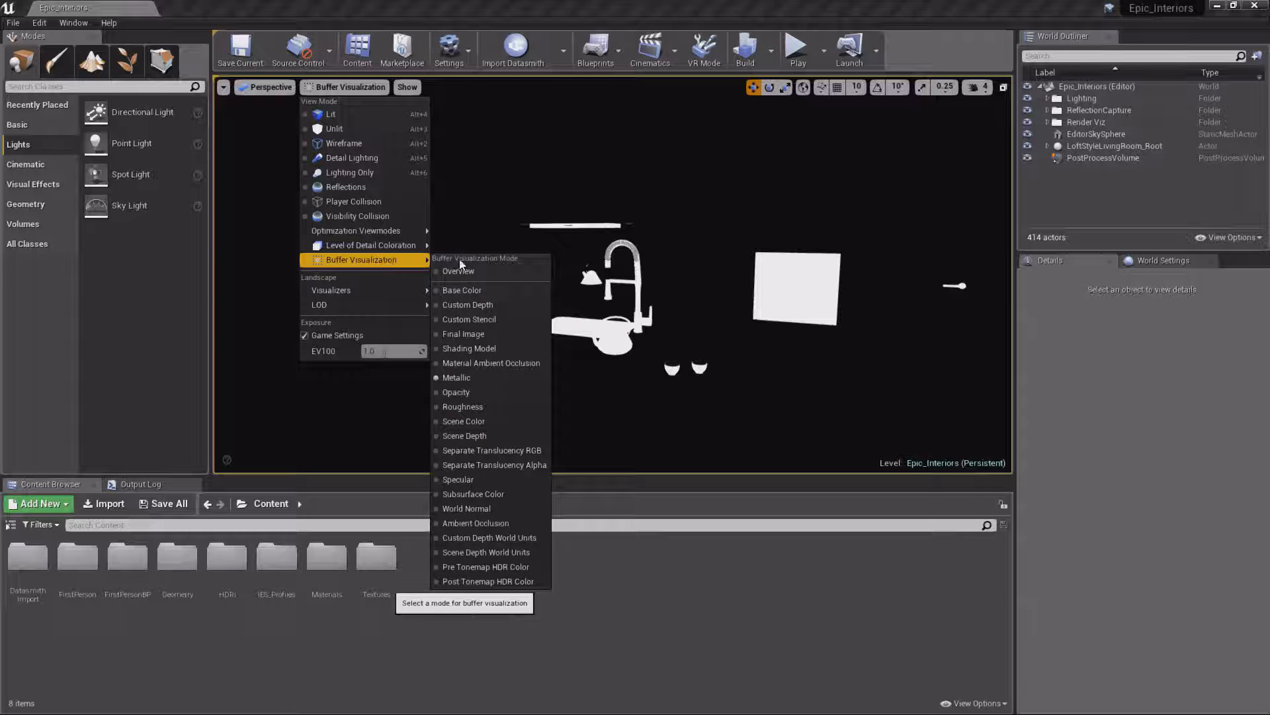
click(458, 406)
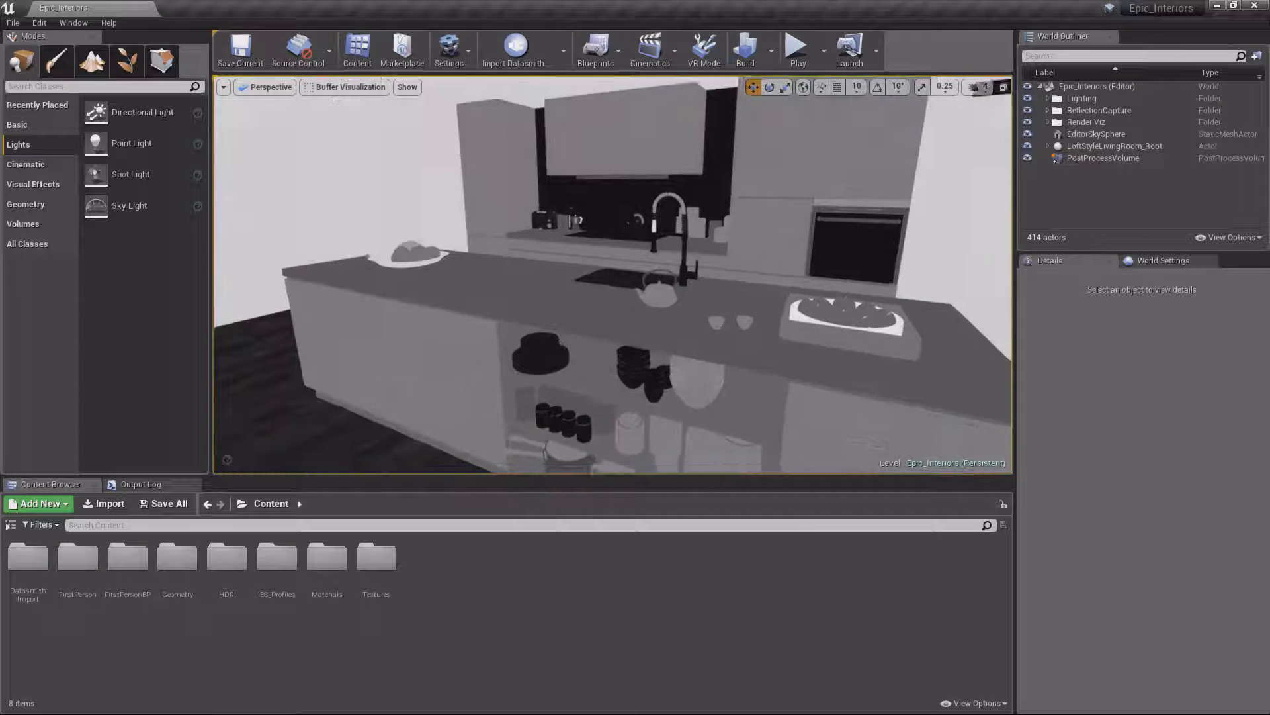
right_drag(612, 274, 460, 301)
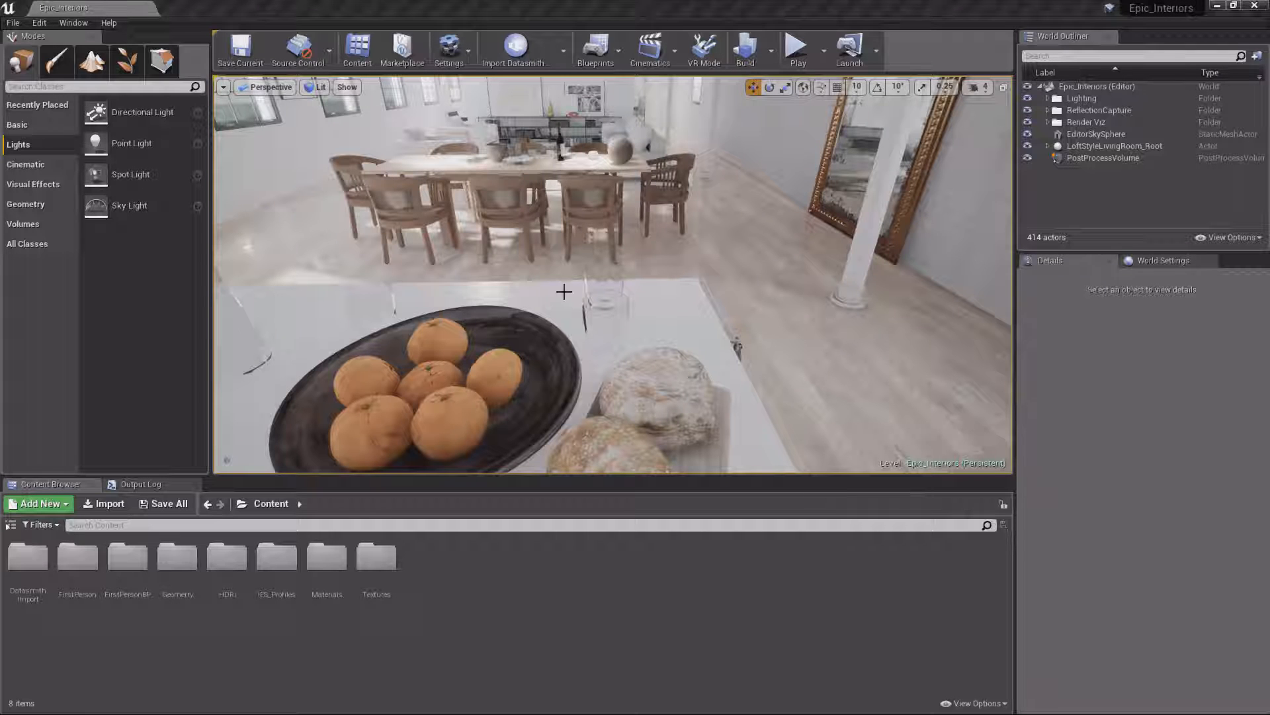
- Turn on the GBuffer Hints (material attributes) developer show flag and examine the flagged oven front in the kitchen up close
click(346, 91)
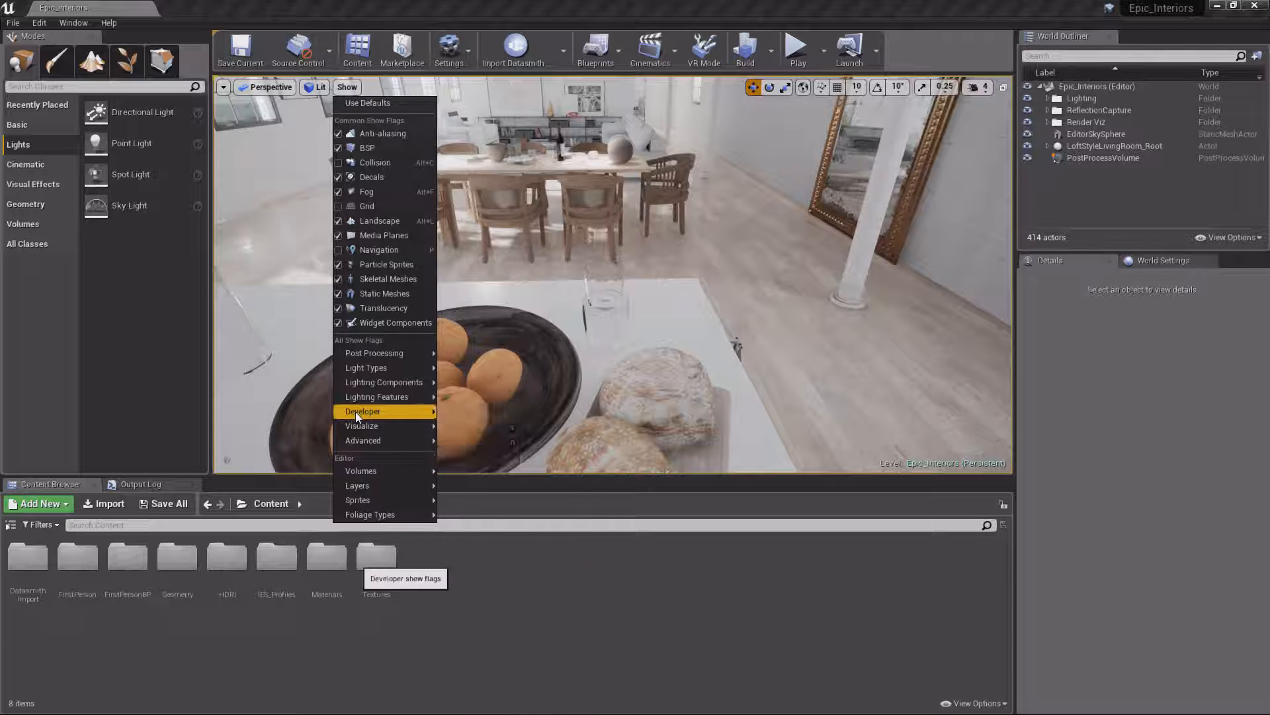
mouse_move(431, 413)
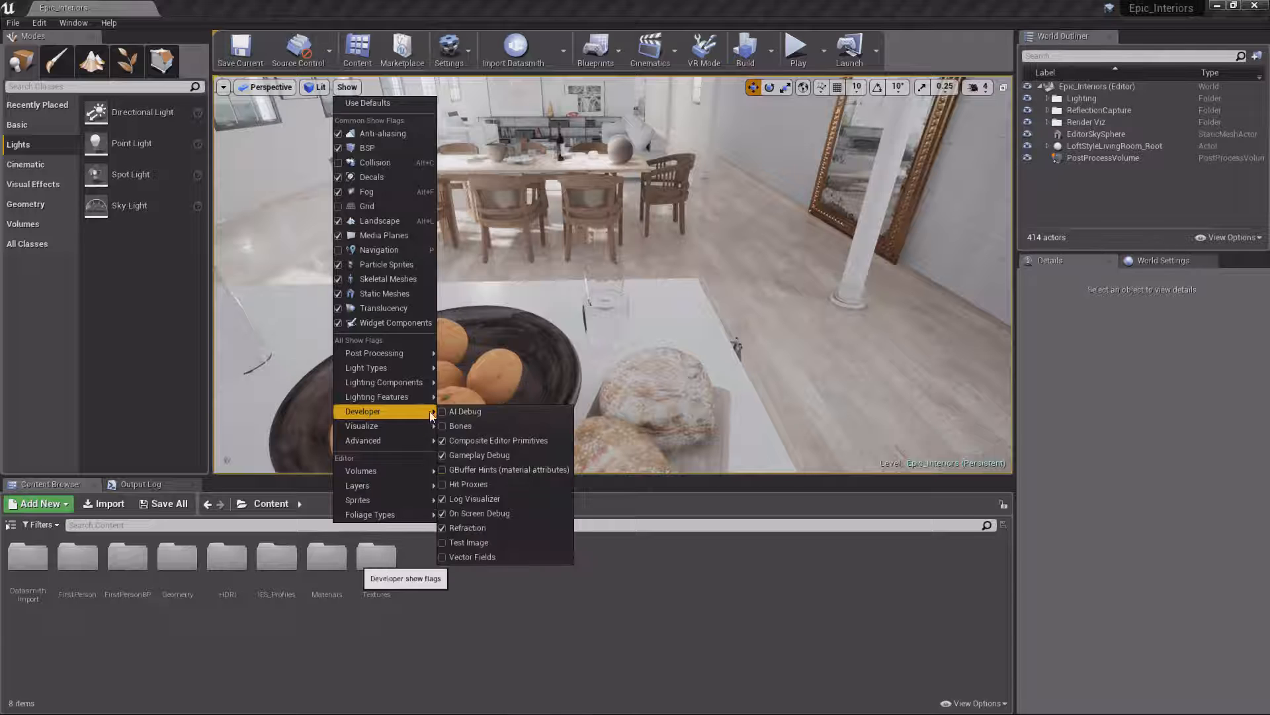
click(502, 473)
right_drag(596, 306, 213, 129)
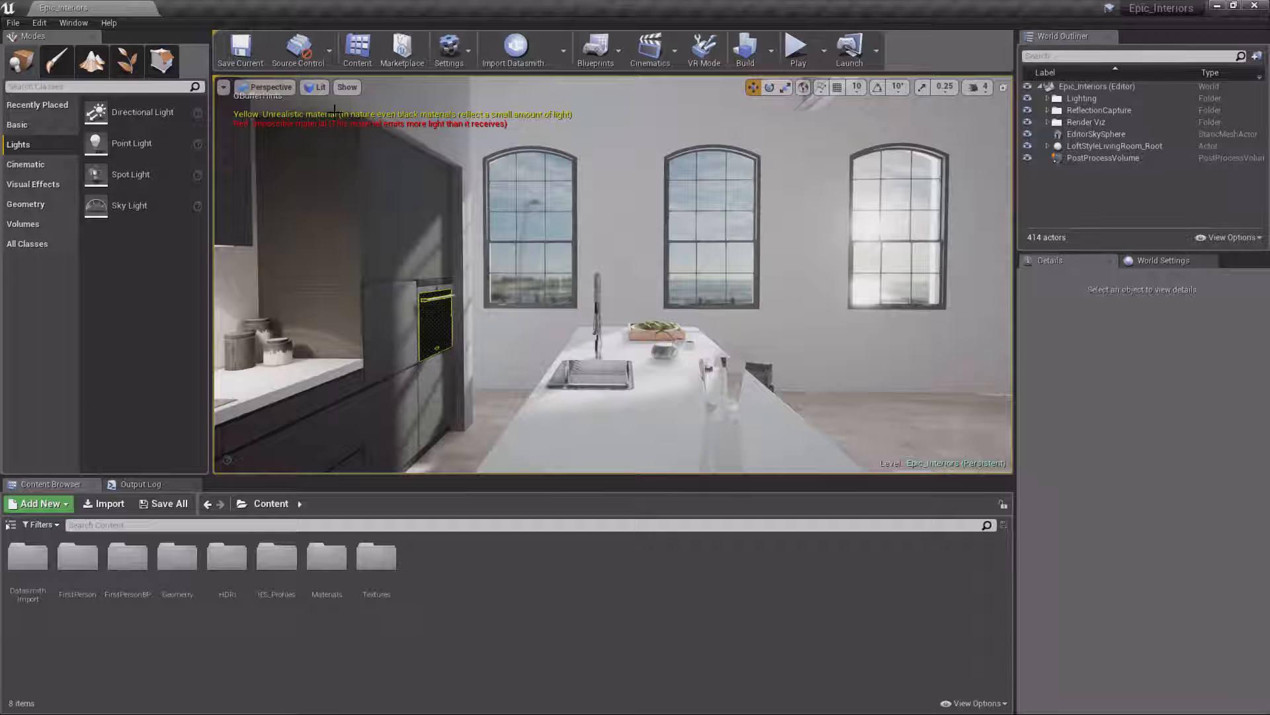
right_drag(470, 264, 311, 311)
key(w)
right_drag(557, 346, 616, 346)
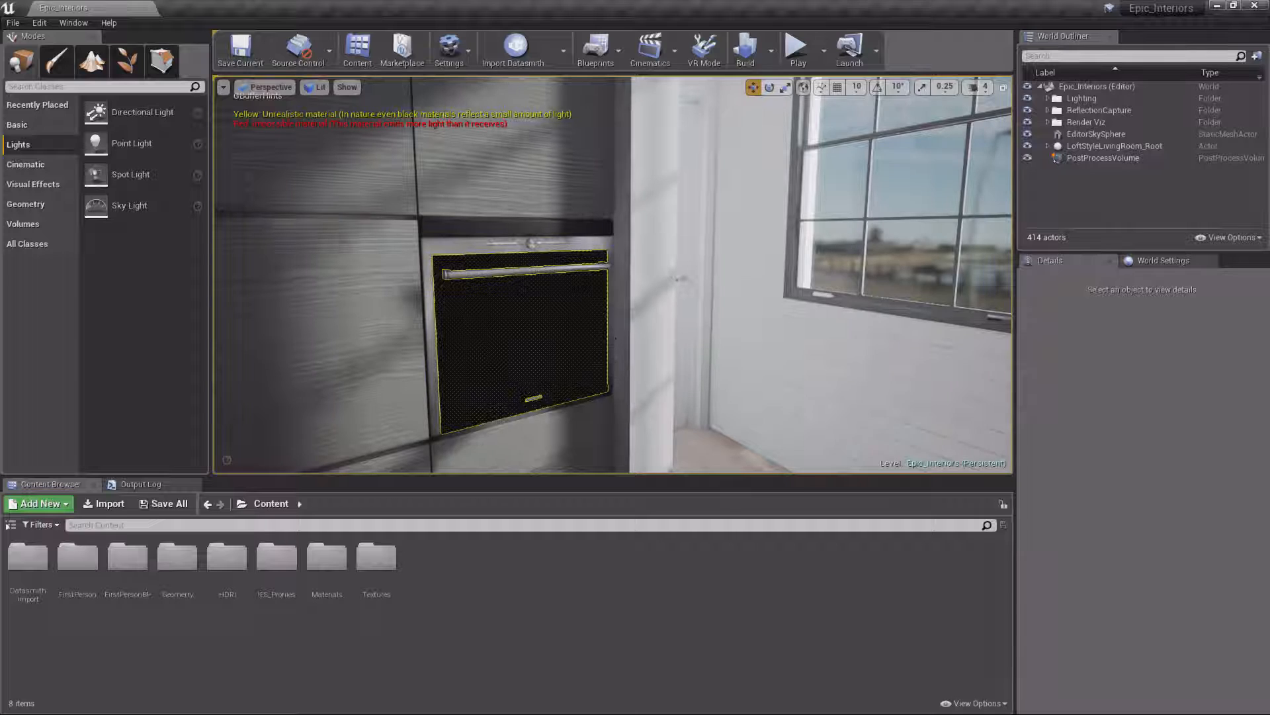
key(d)
right_drag(664, 386, 638, 380)
key(w)
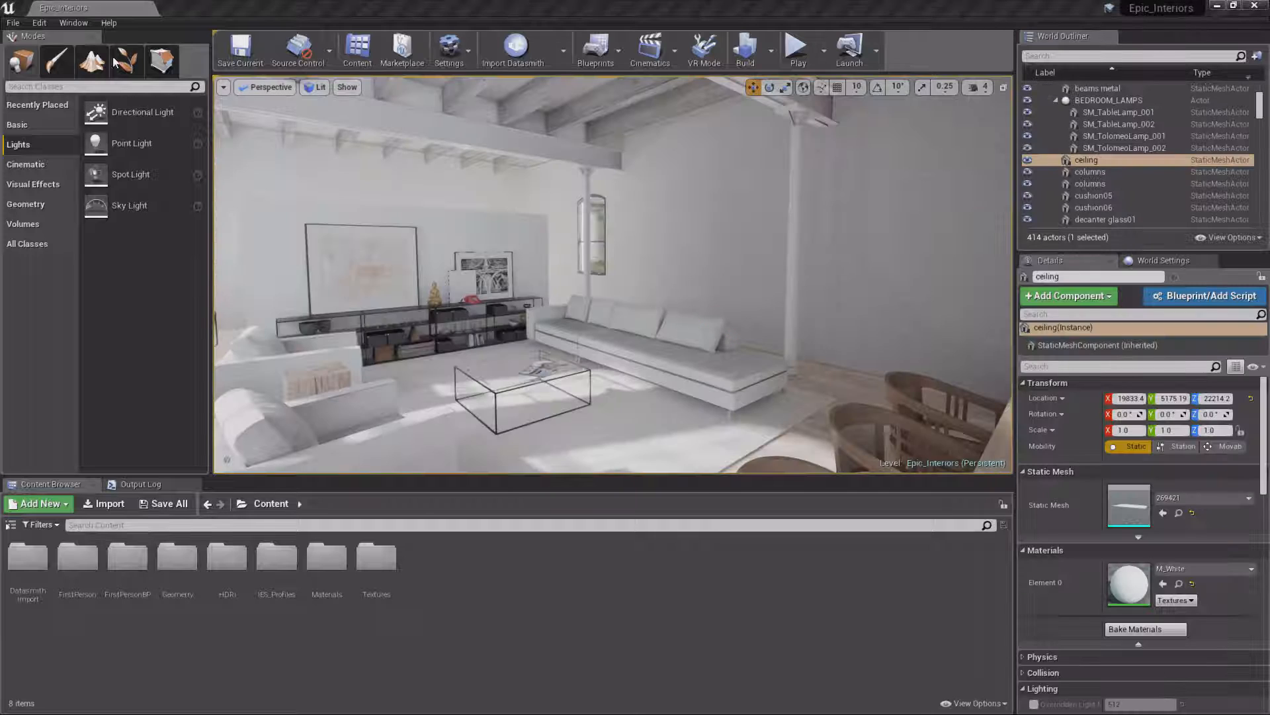
- Open the Statistics window for the level
click(73, 23)
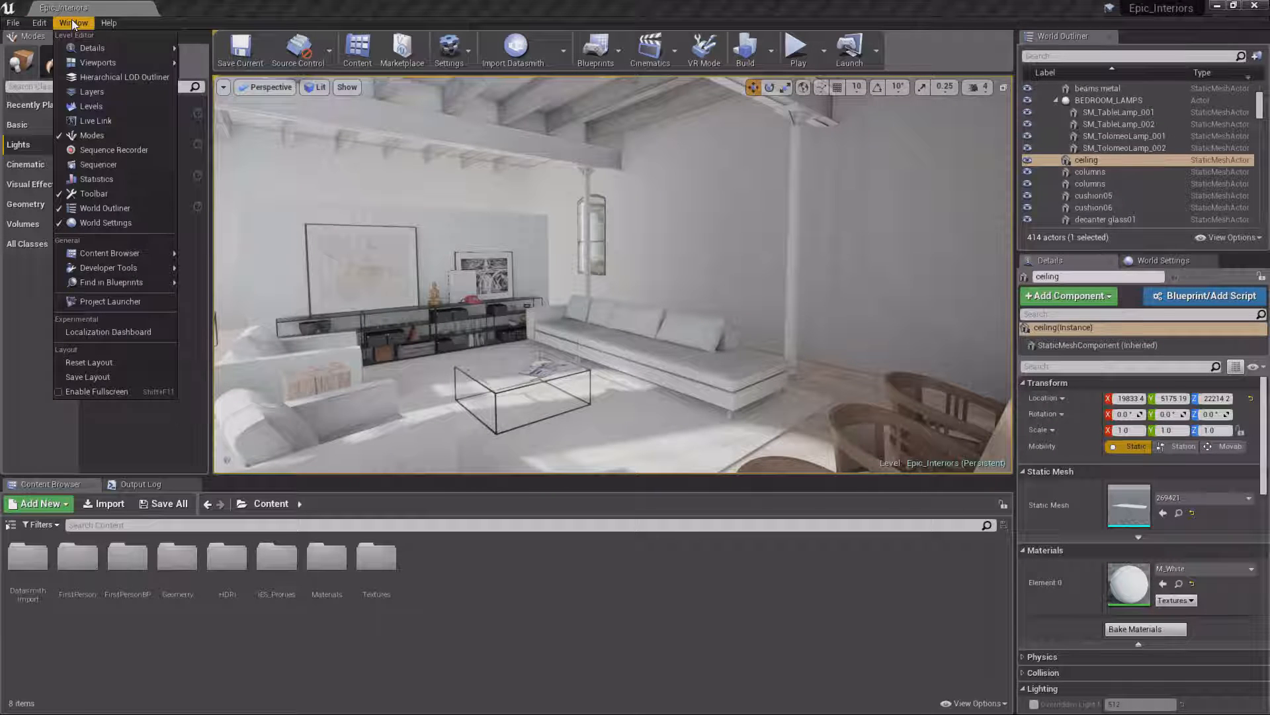
click(88, 179)
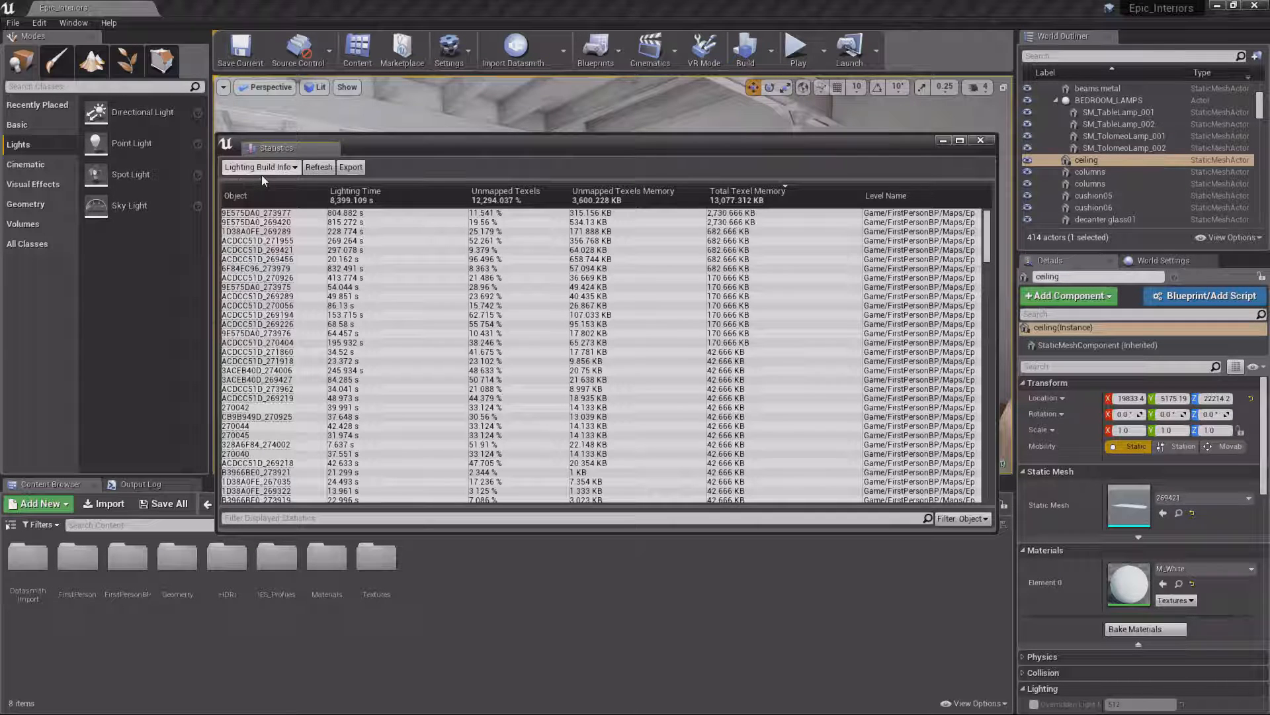
- Check the Show Lighting Stats build option and sort the lighting build info by Lighting Time
click(772, 58)
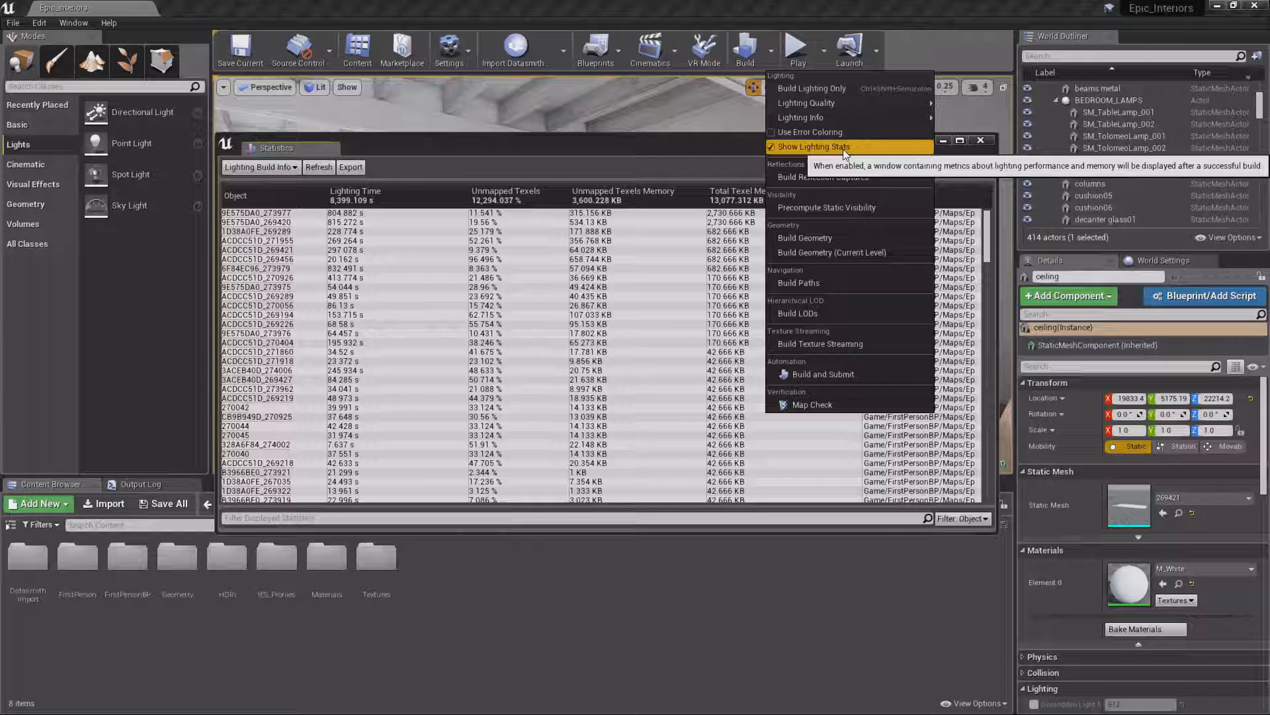
click(965, 6)
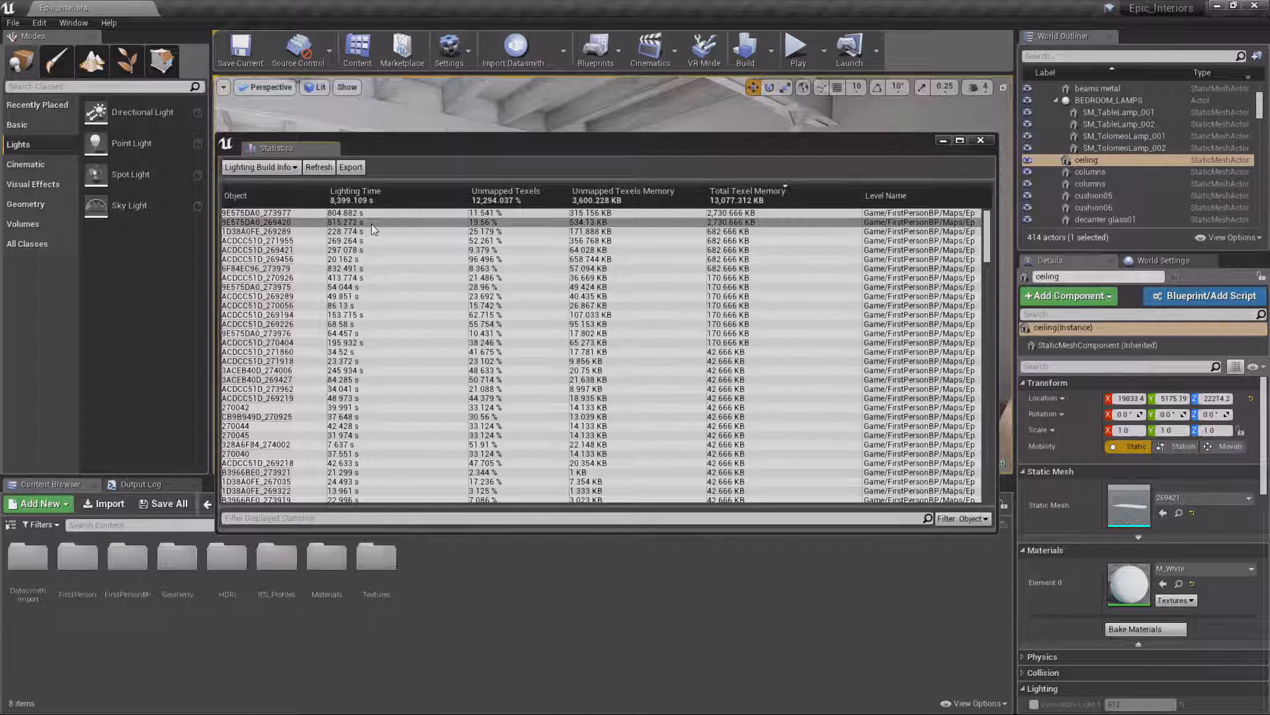
click(356, 192)
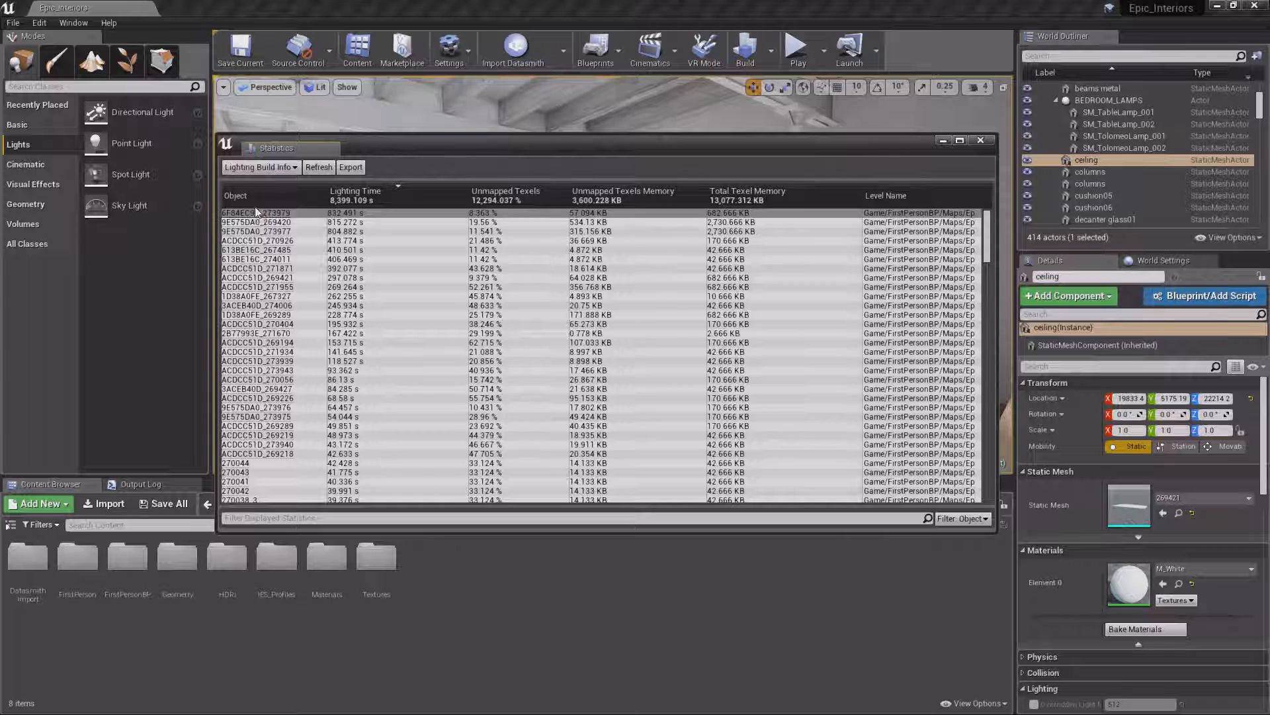
- Focus the viewport on the object with the longest lighting time and move the Statistics window aside to inspect it
double_click(260, 217)
drag(400, 137, 584, 332)
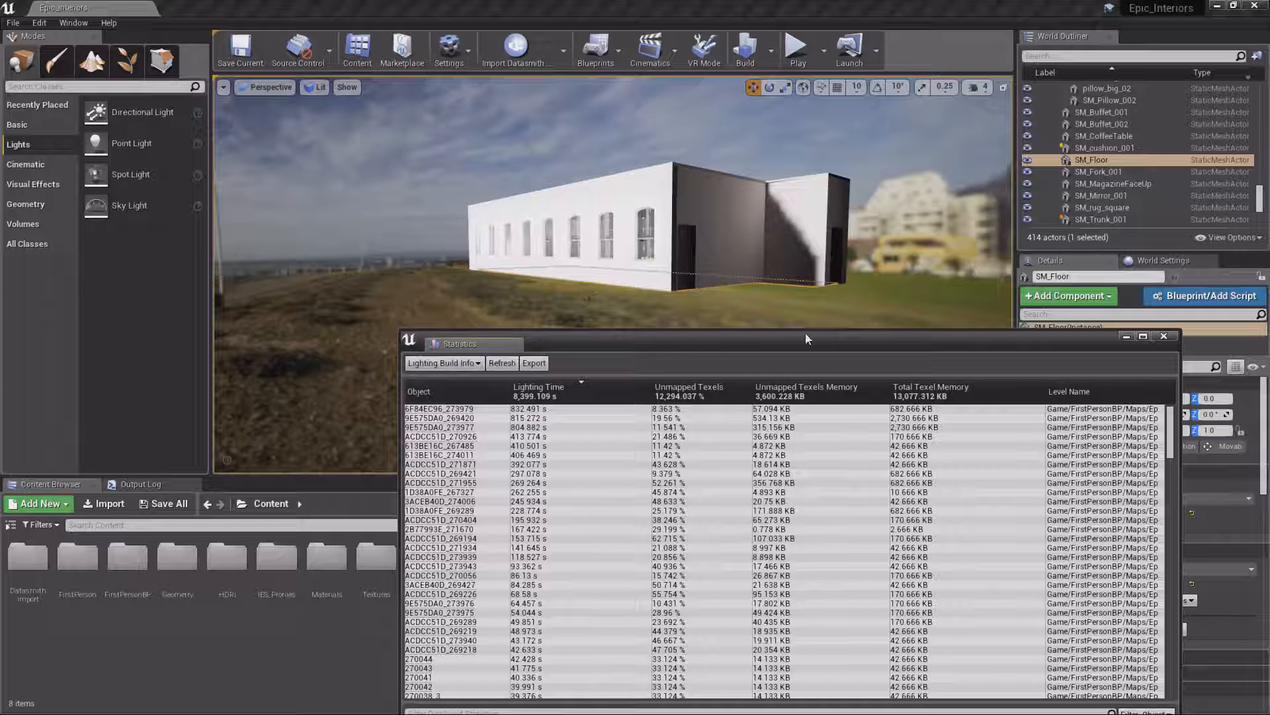
drag(712, 342, 571, 221)
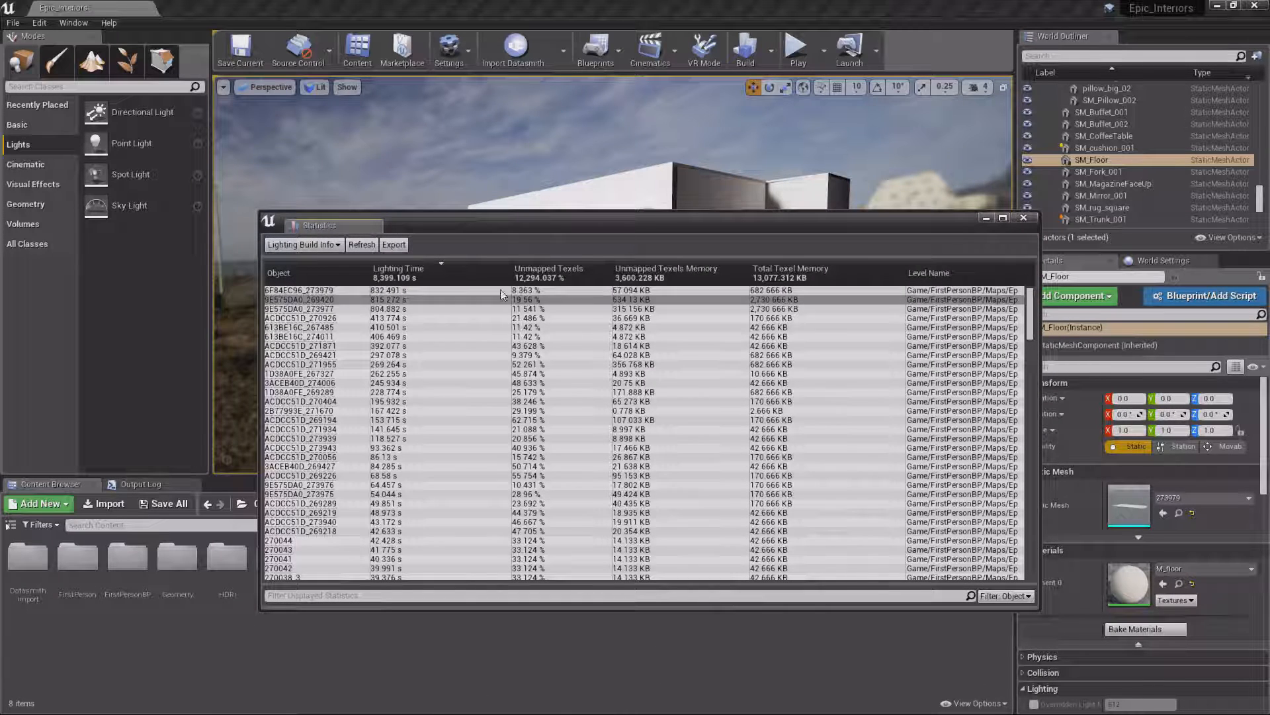
- Sort the lighting build info by Unmapped Texels and switch the statistics to Primitive Stats
click(555, 271)
click(554, 269)
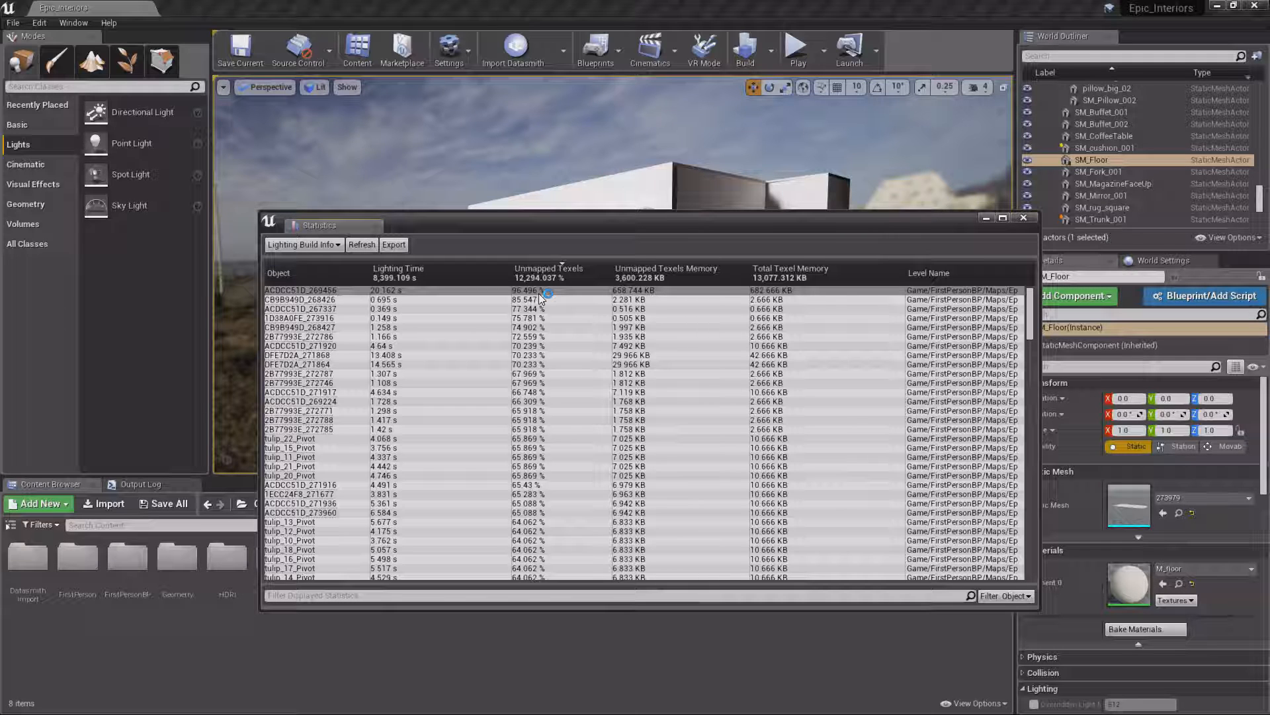
click(304, 249)
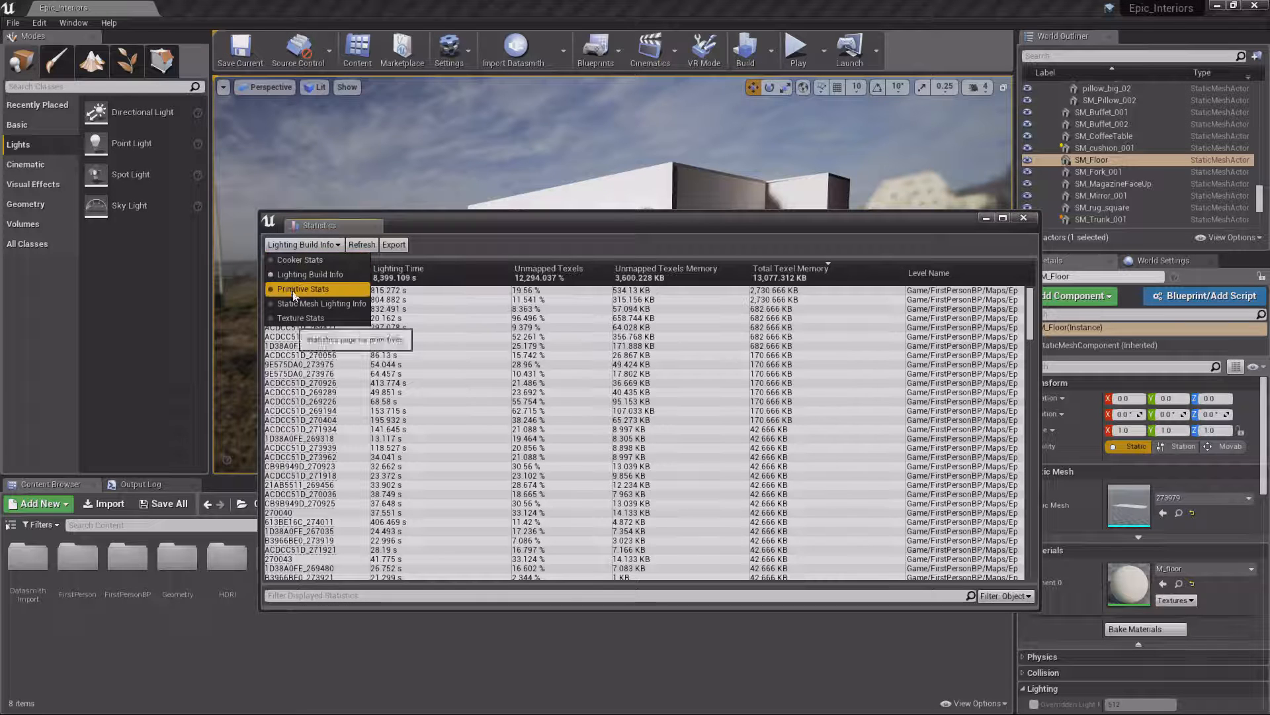
click(405, 369)
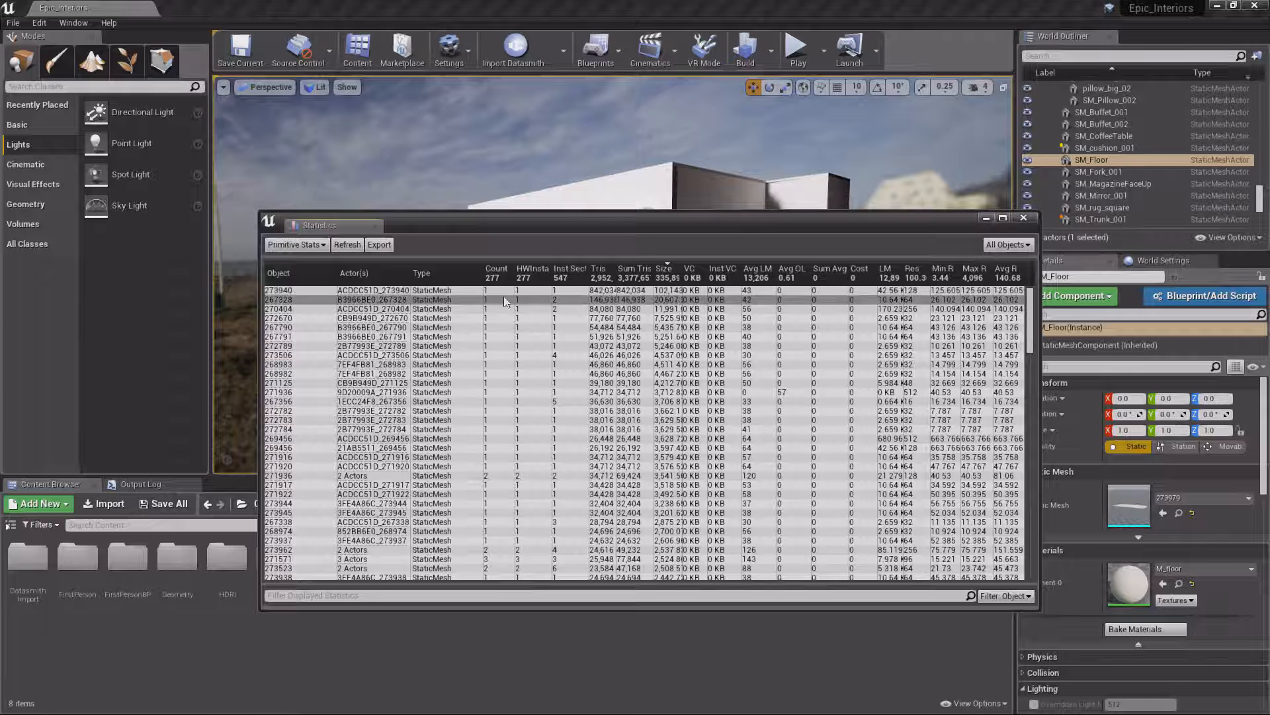
- Display the Static Mesh Lighting Info statistics, followed by the Texture Stats
click(305, 244)
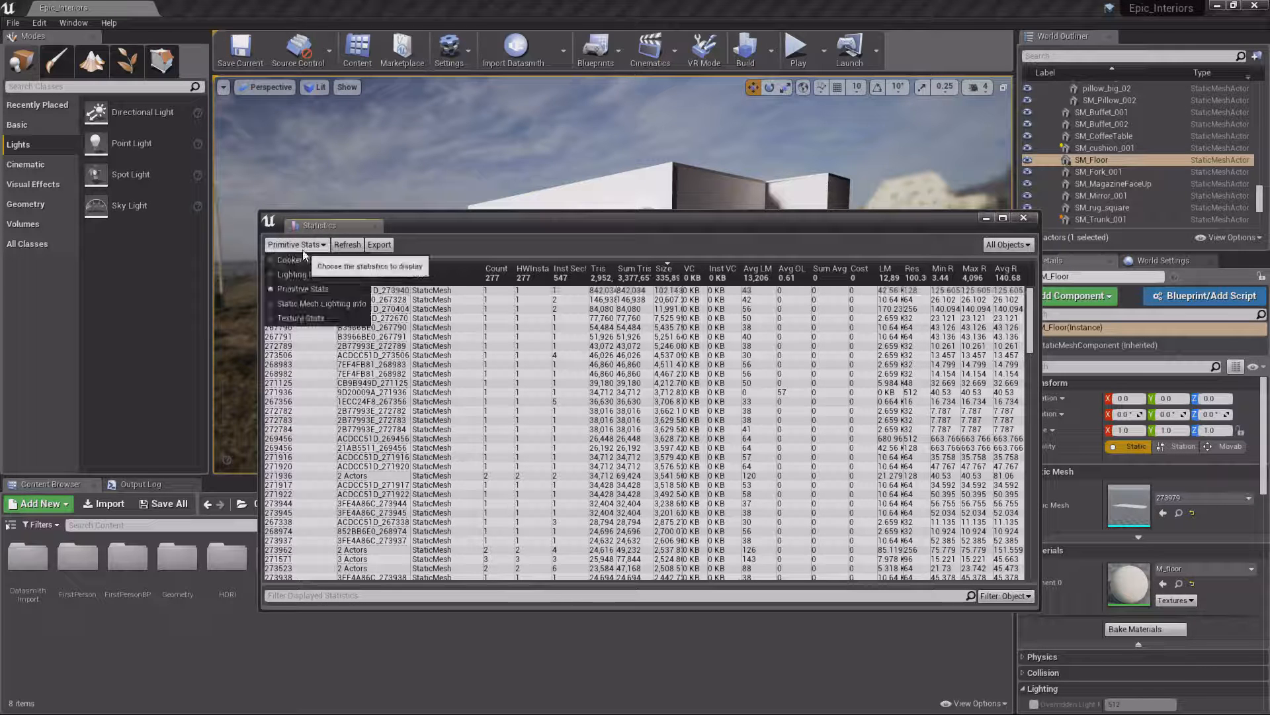
click(322, 310)
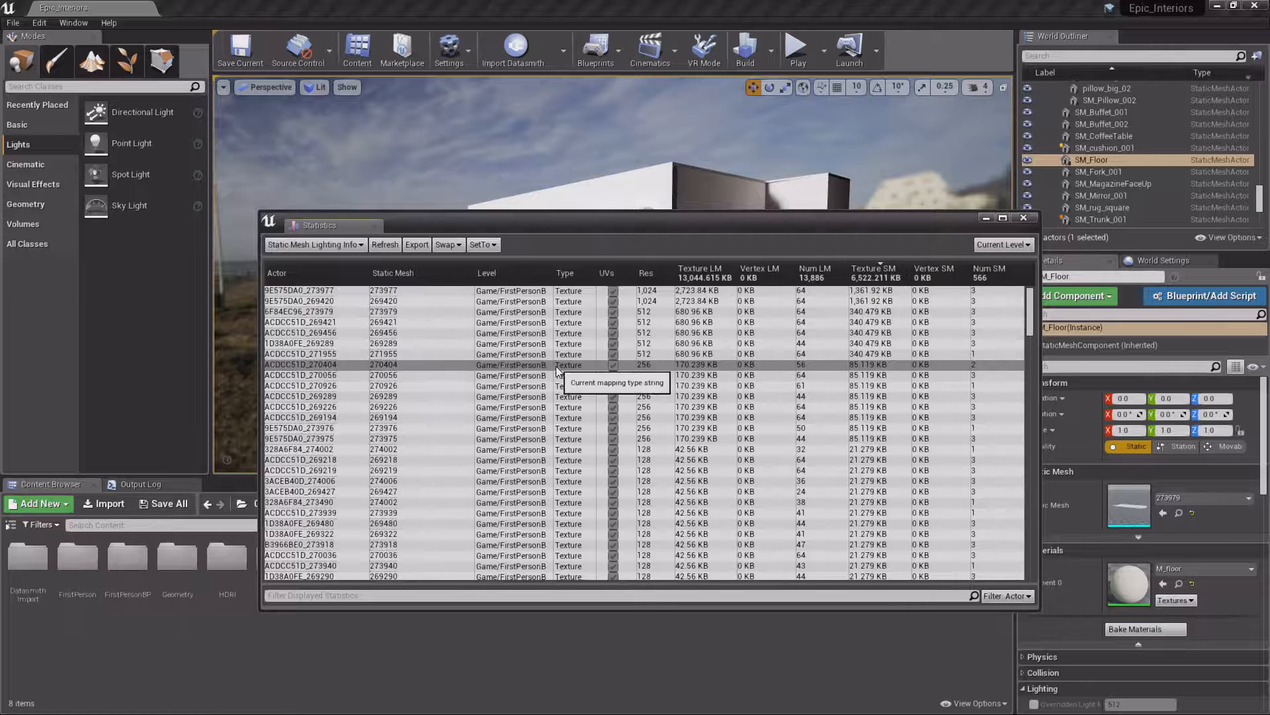
click(313, 244)
click(302, 318)
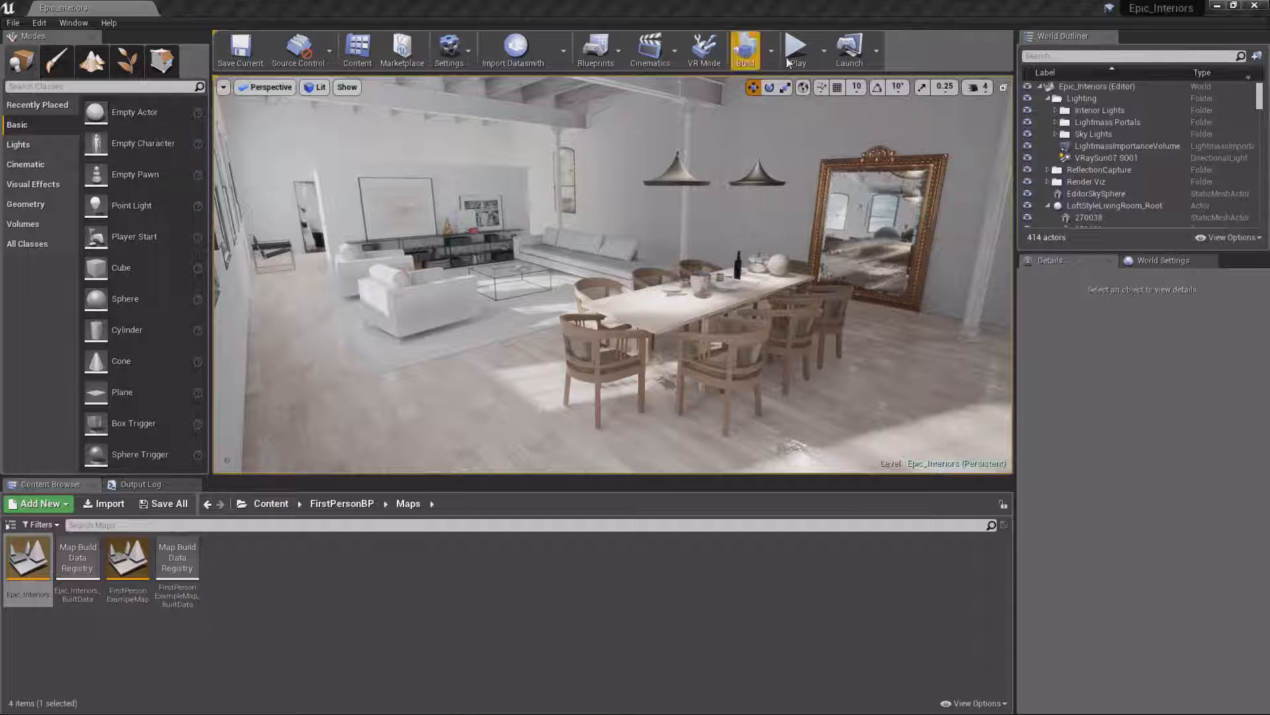
- Locate the Use Error Coloring option among the lighting build options
click(773, 58)
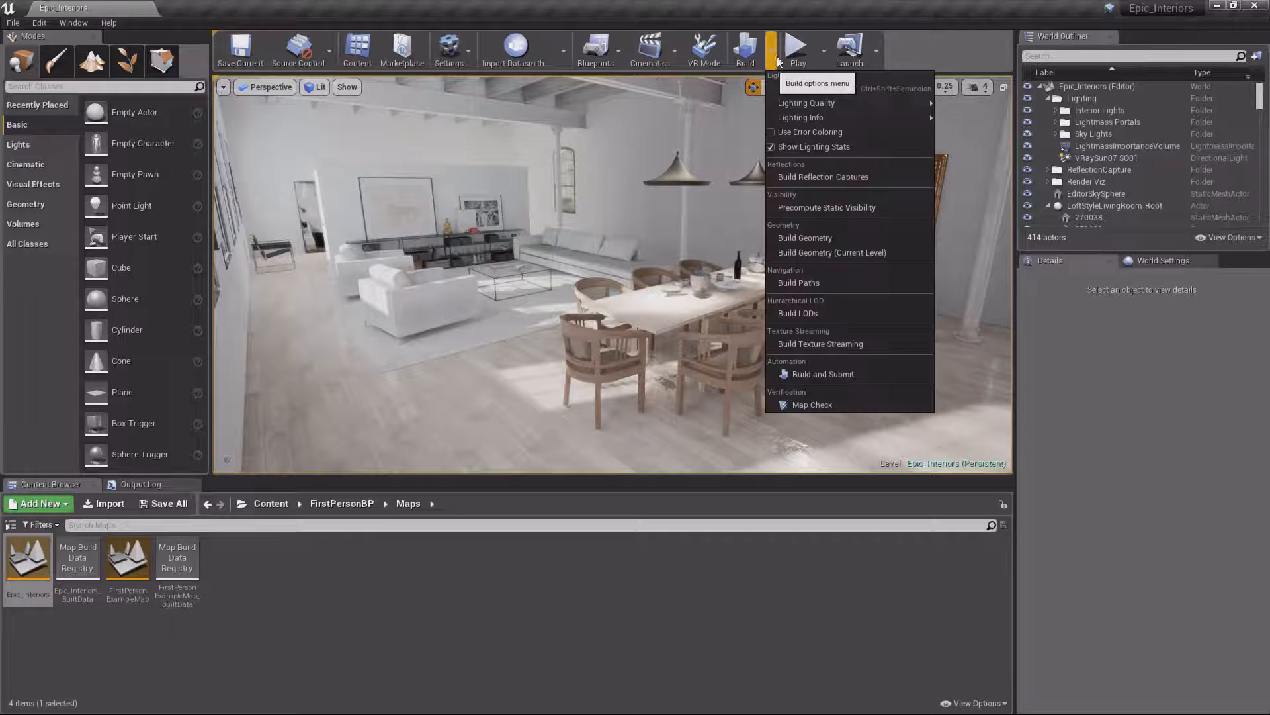
click(824, 133)
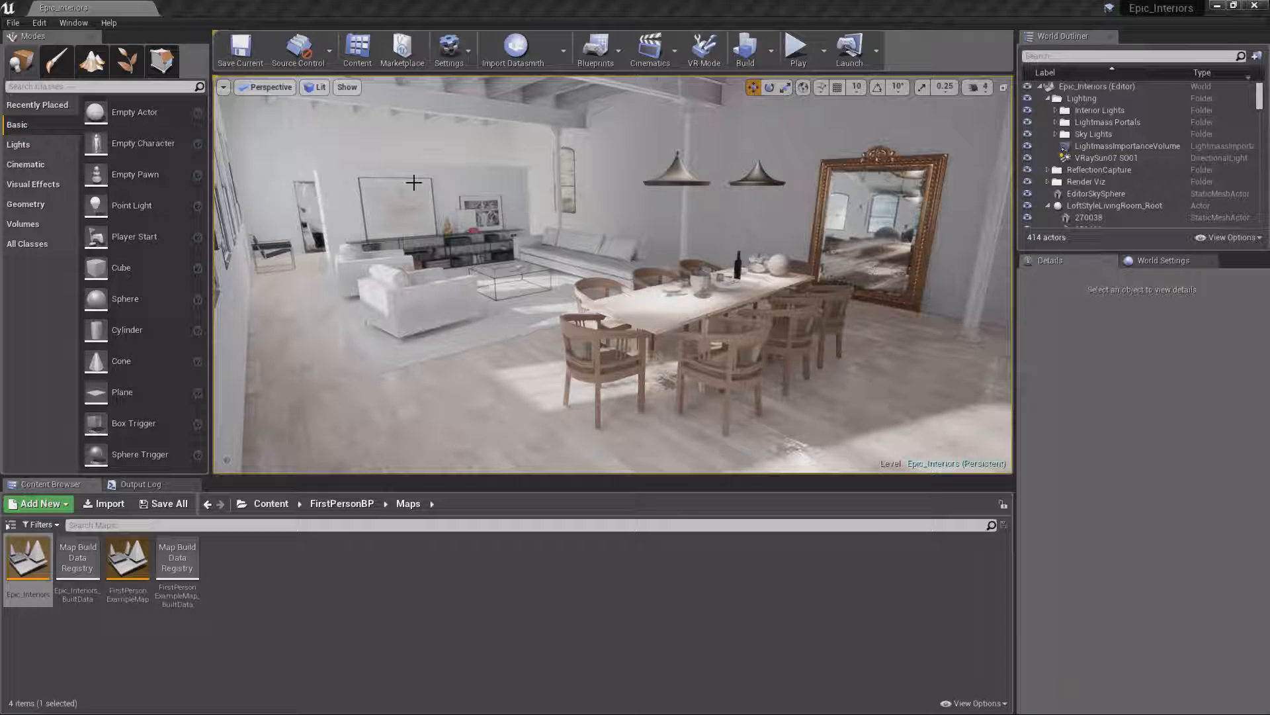
- In the project's Maps & Modes settings, set both the Editor Startup Map and the Game Default Map to Epic_Interiors
click(451, 56)
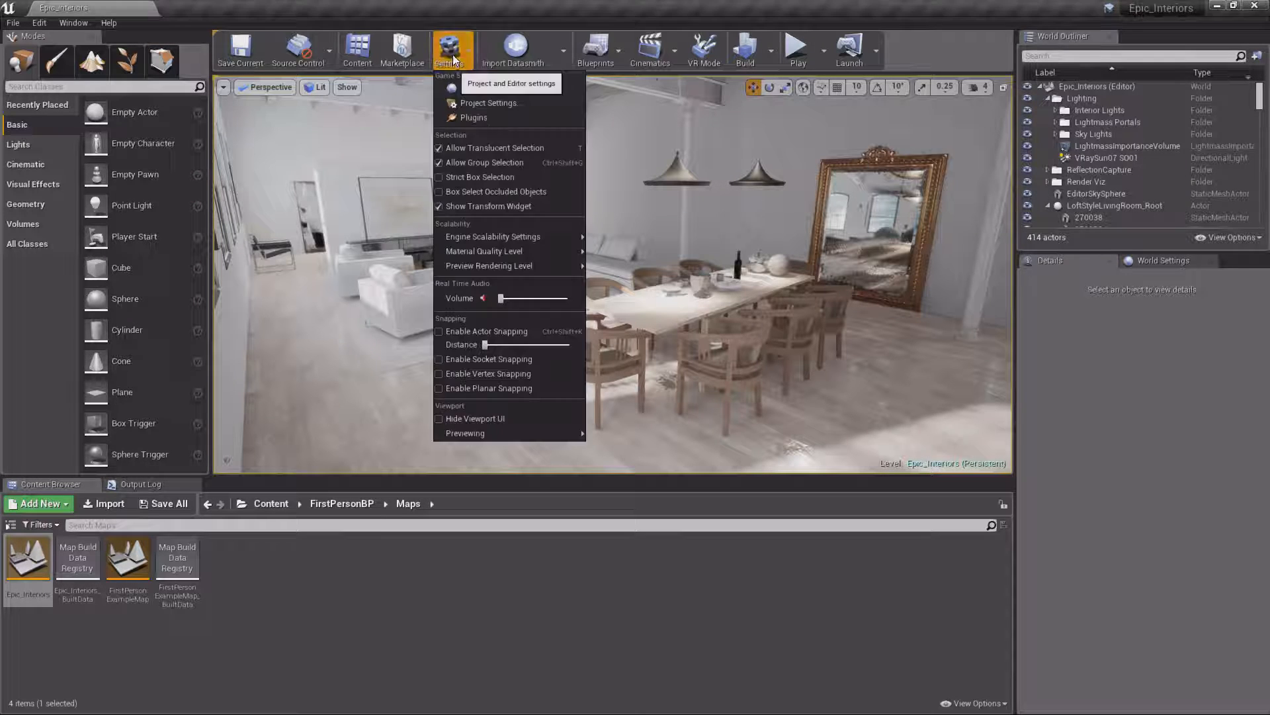
click(473, 103)
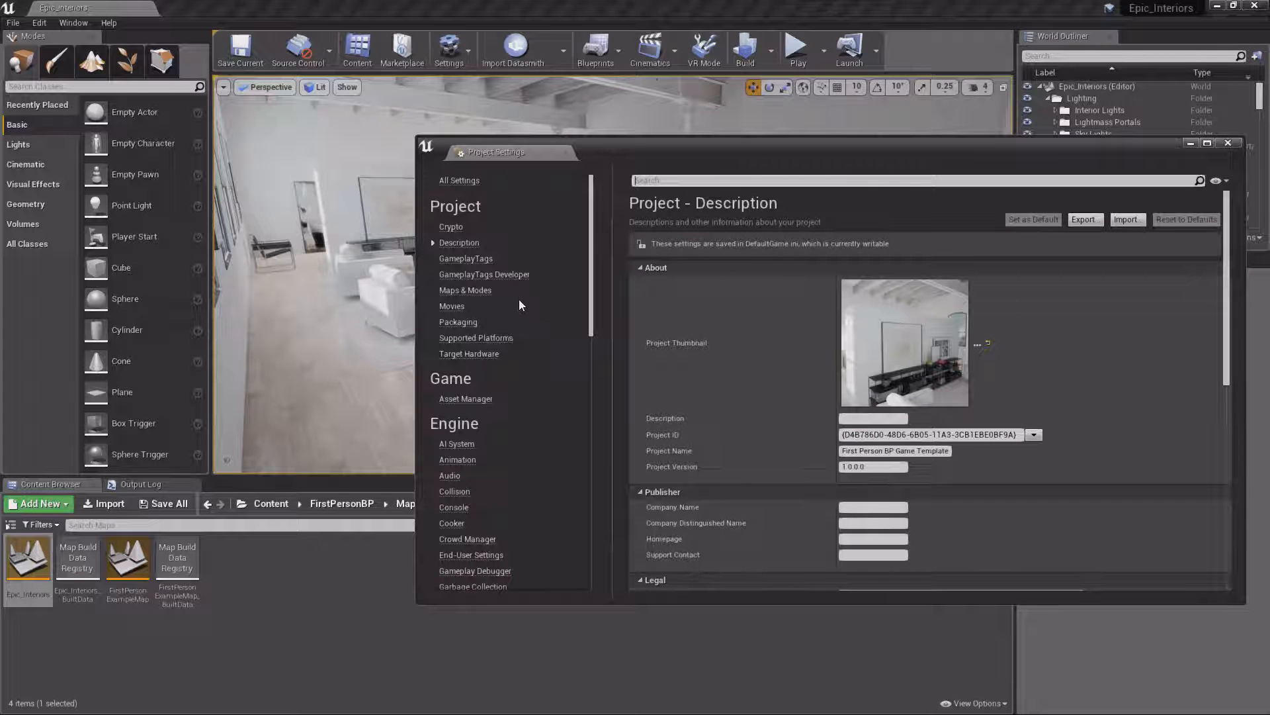
click(473, 292)
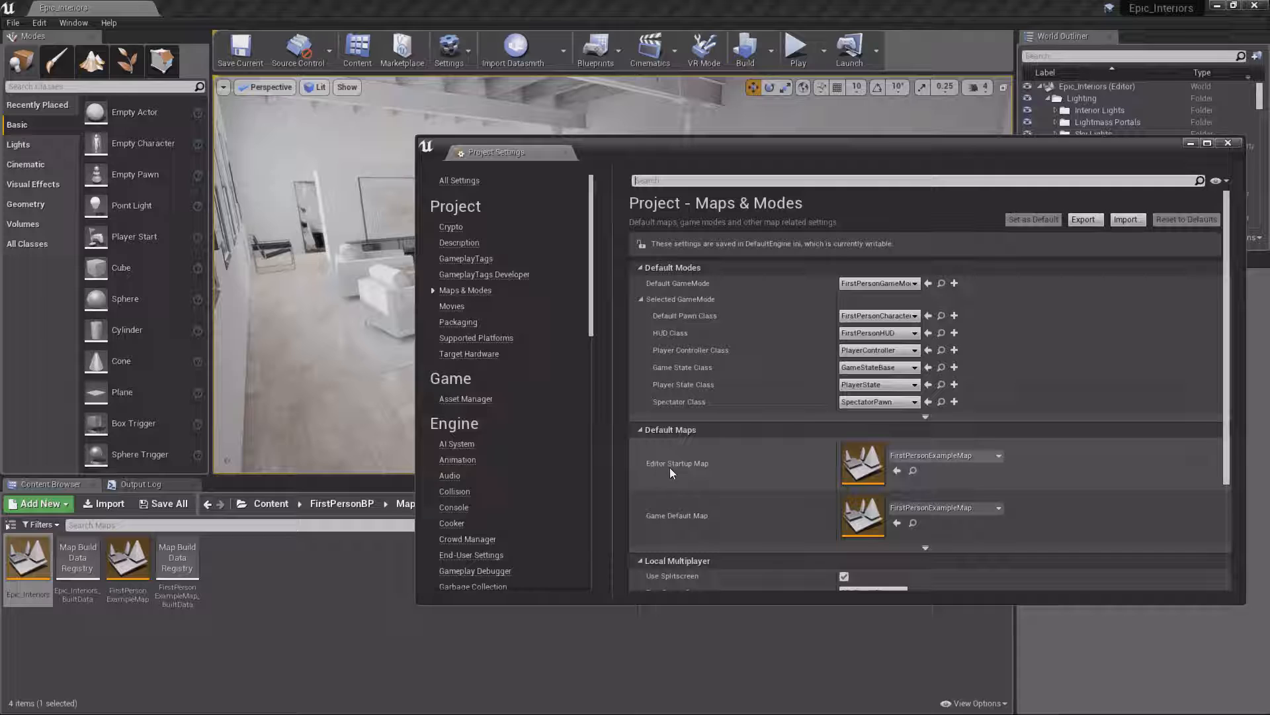
click(898, 470)
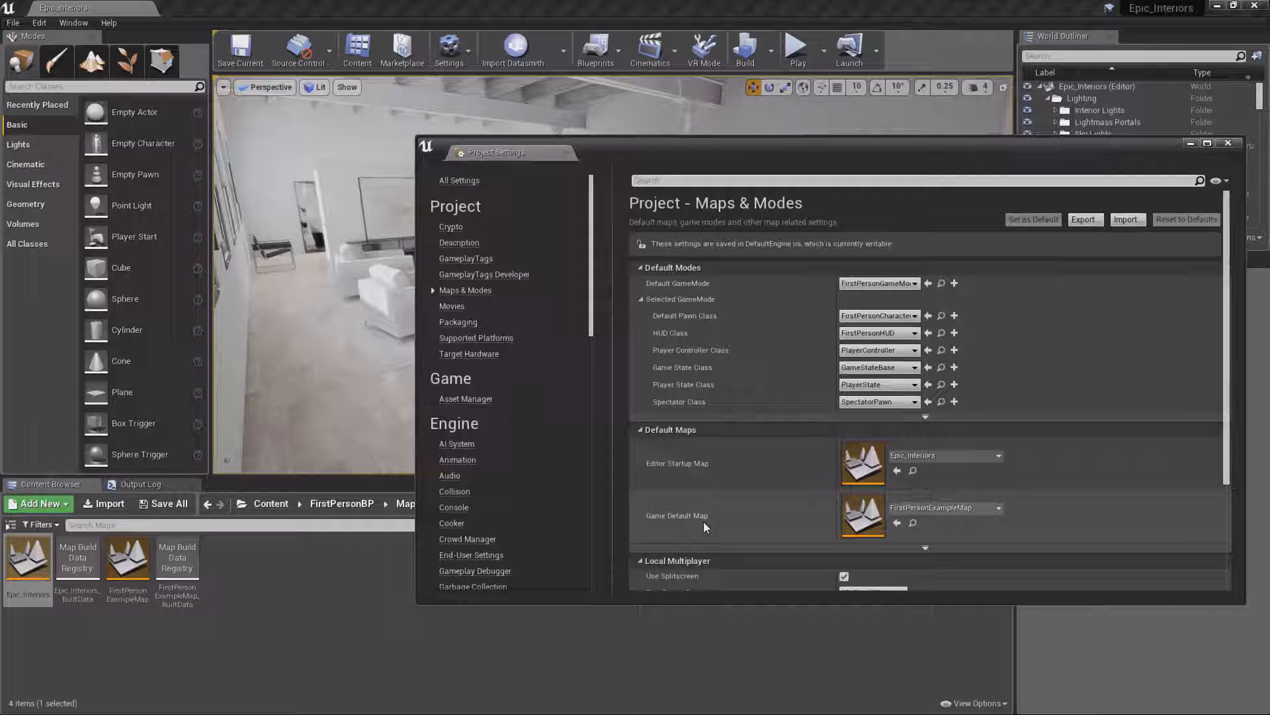
click(927, 509)
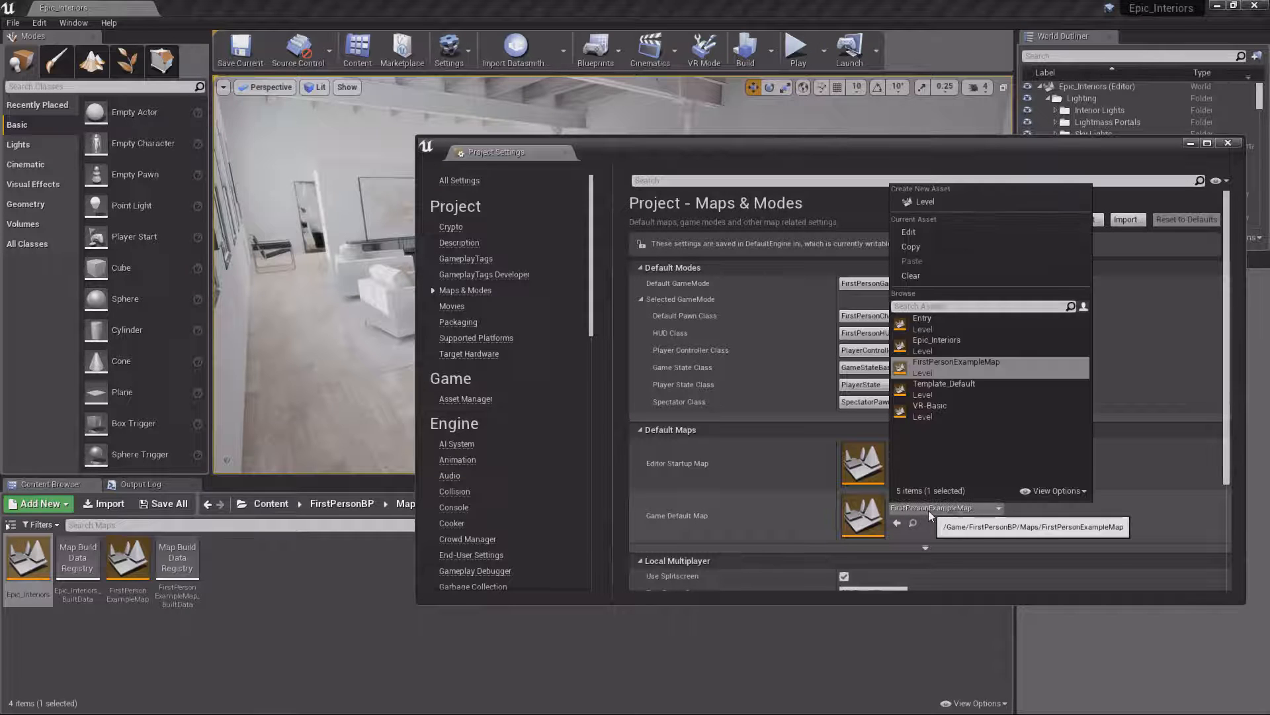
click(944, 347)
- In the project's Packaging settings, set the Build Configuration to Shipping and enable Full Rebuild
click(444, 325)
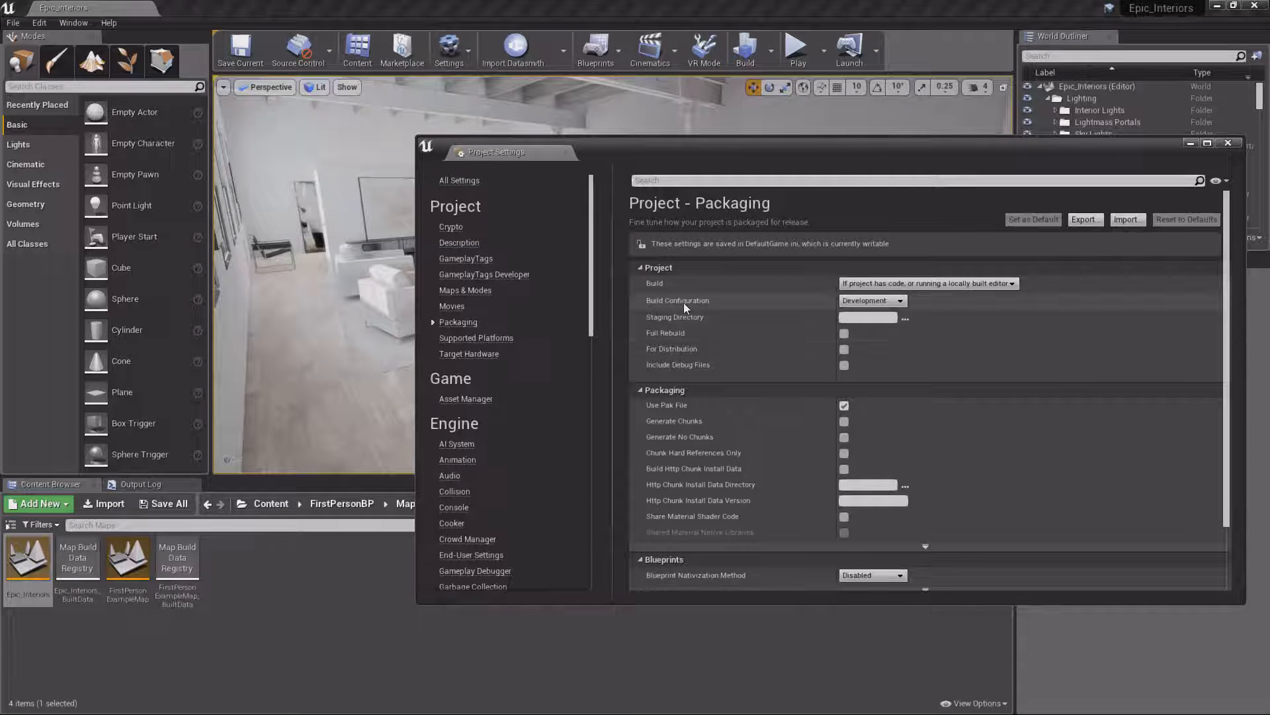
click(899, 302)
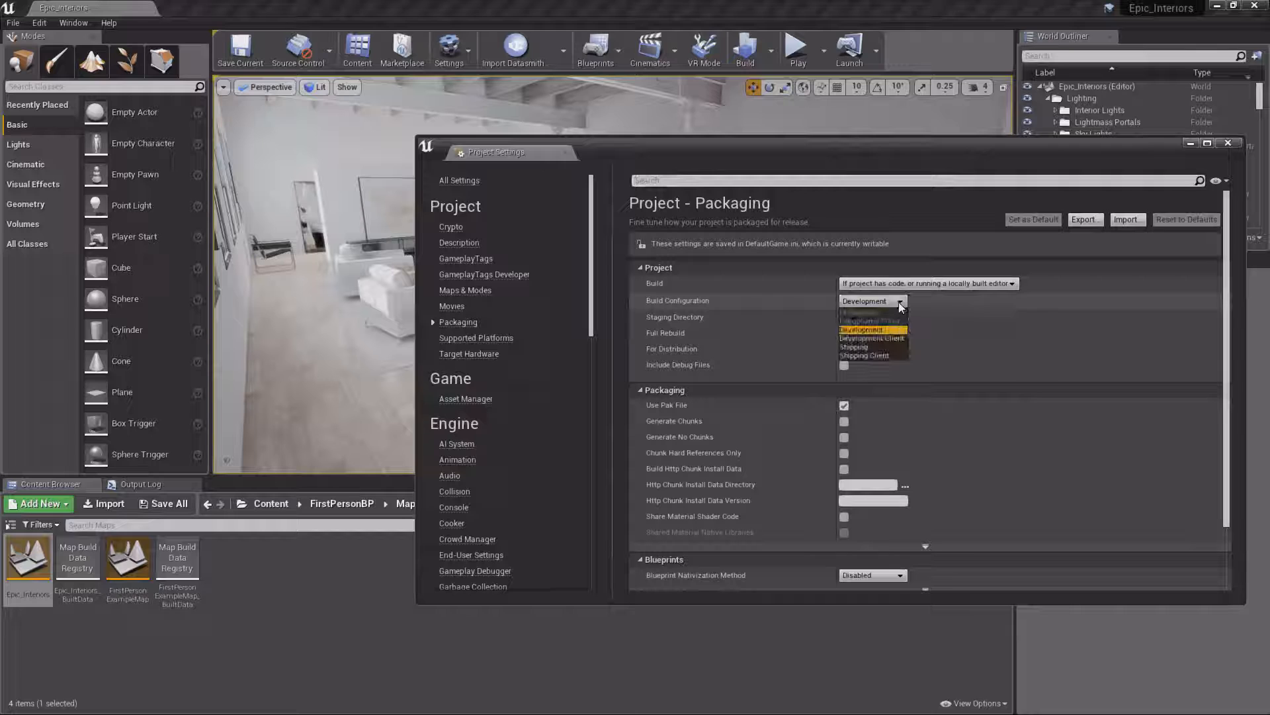
click(855, 346)
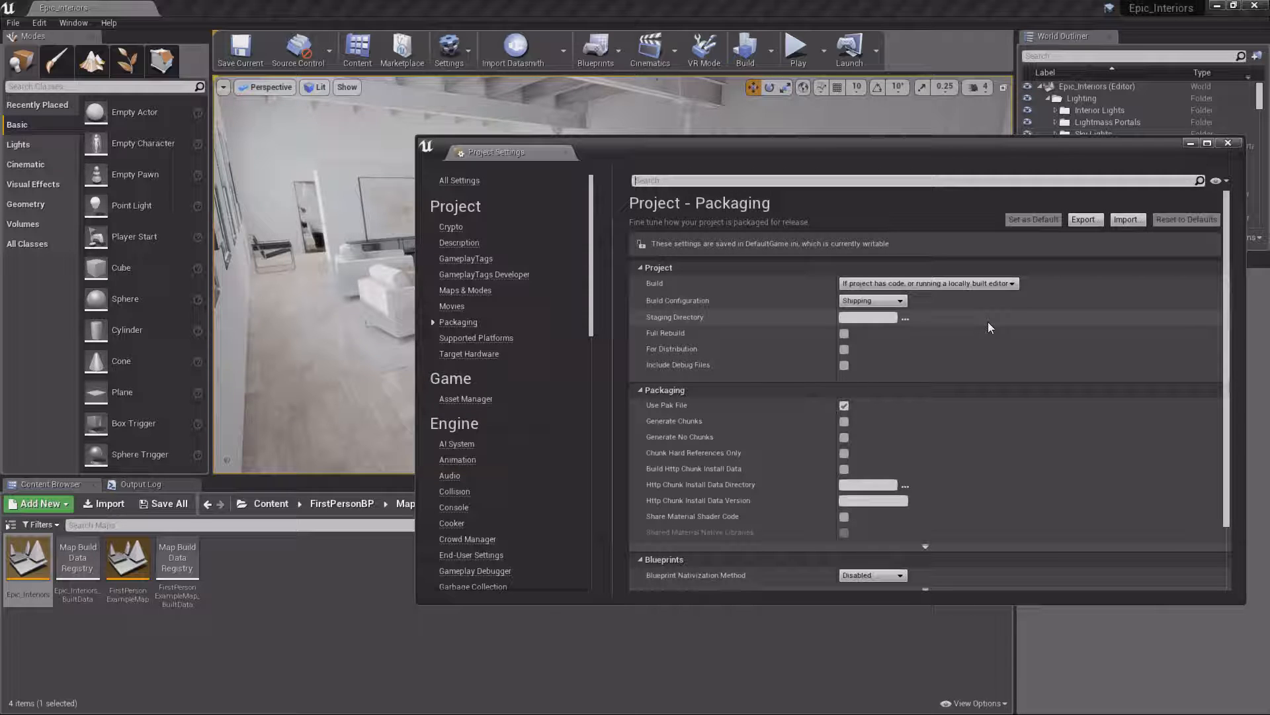
click(844, 333)
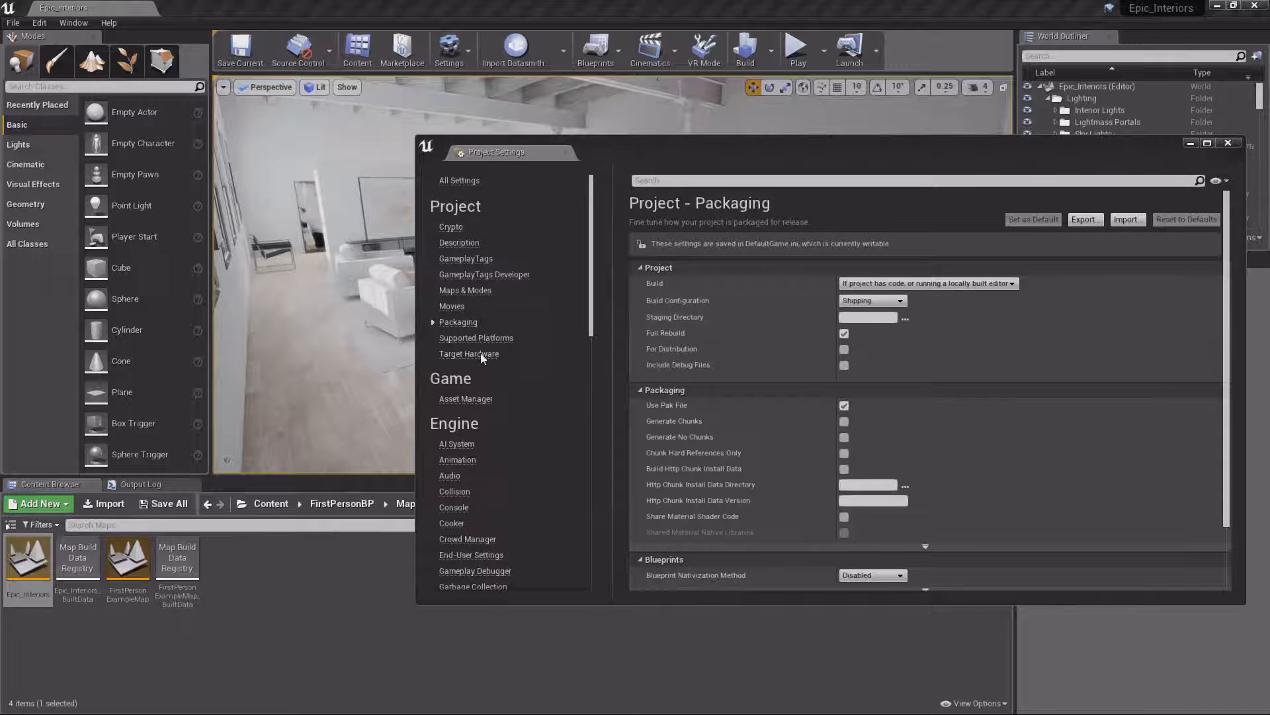
- In the project's Supported Platforms, turn off All Platforms and exclude Android and iOS
click(488, 339)
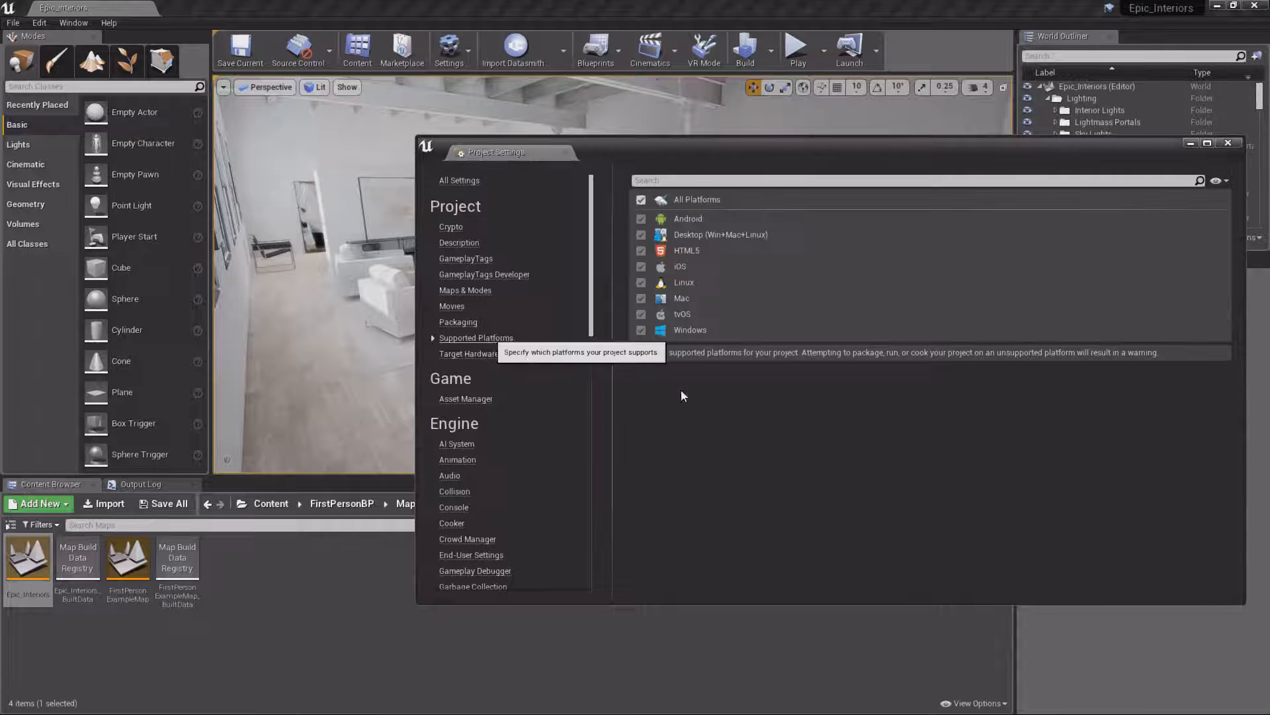
click(641, 199)
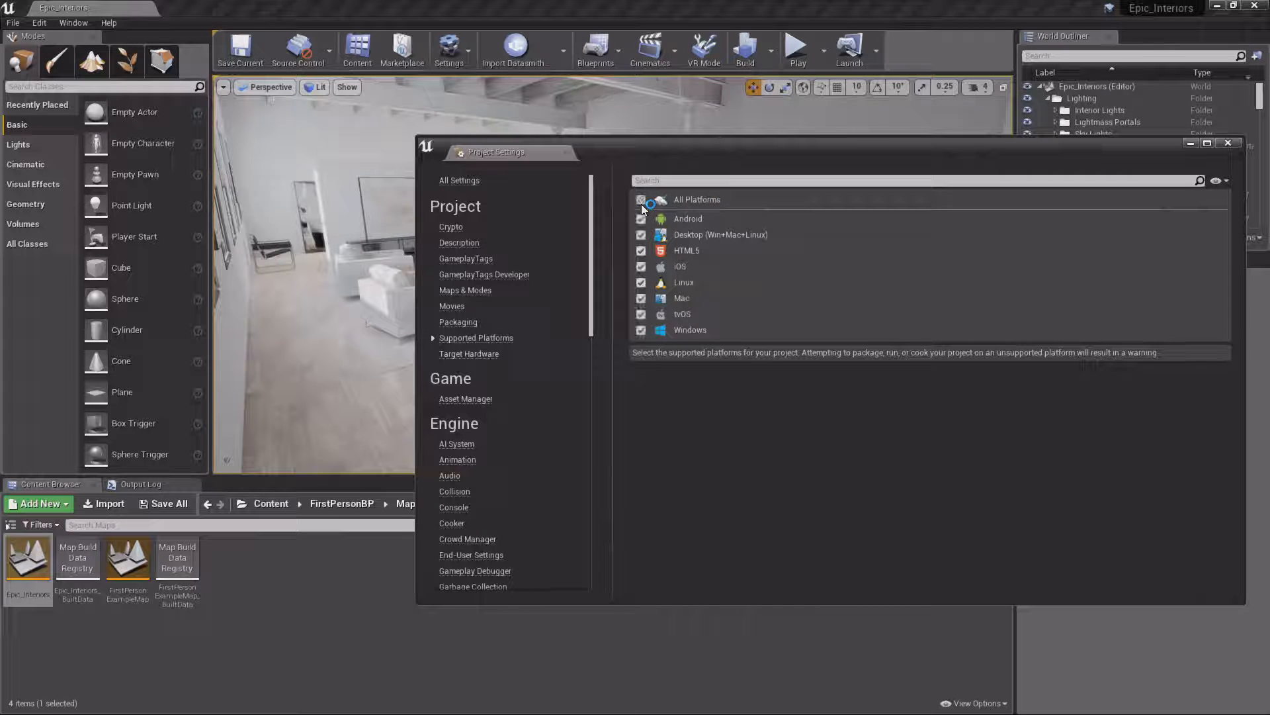
click(640, 223)
click(640, 266)
- Review the project's Target Hardware options and close the Project Settings
click(469, 354)
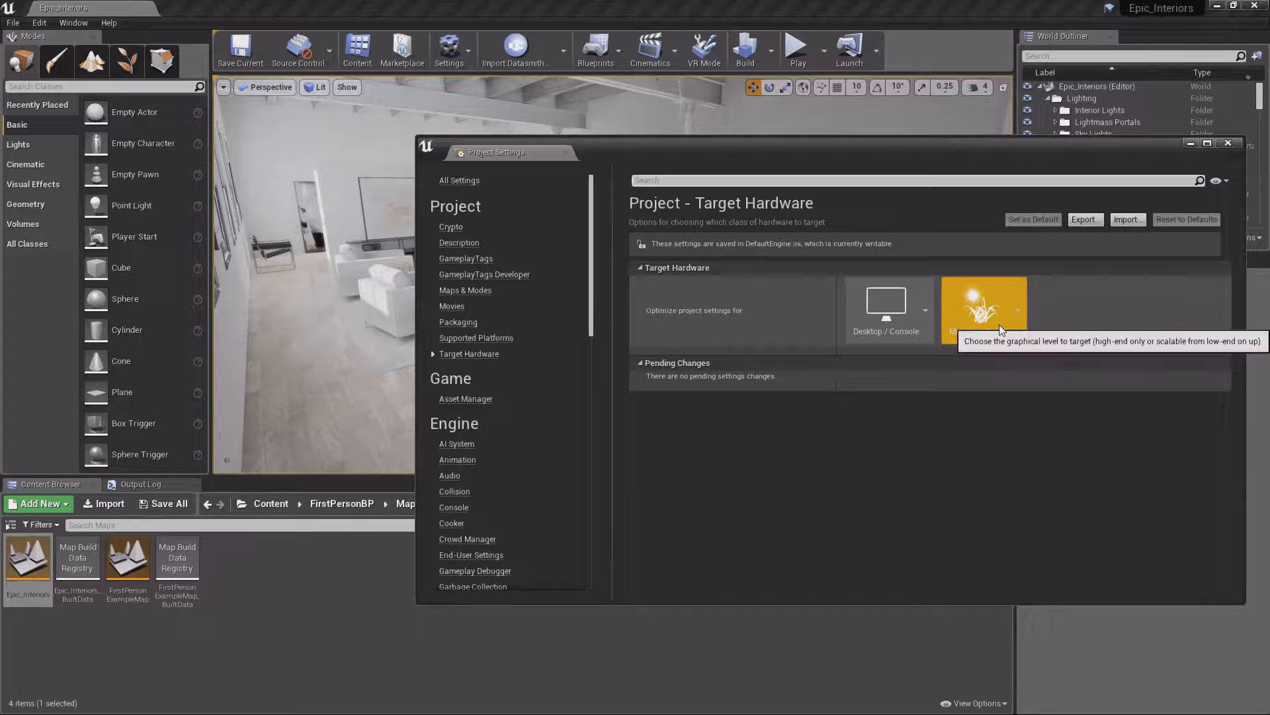
click(1228, 143)
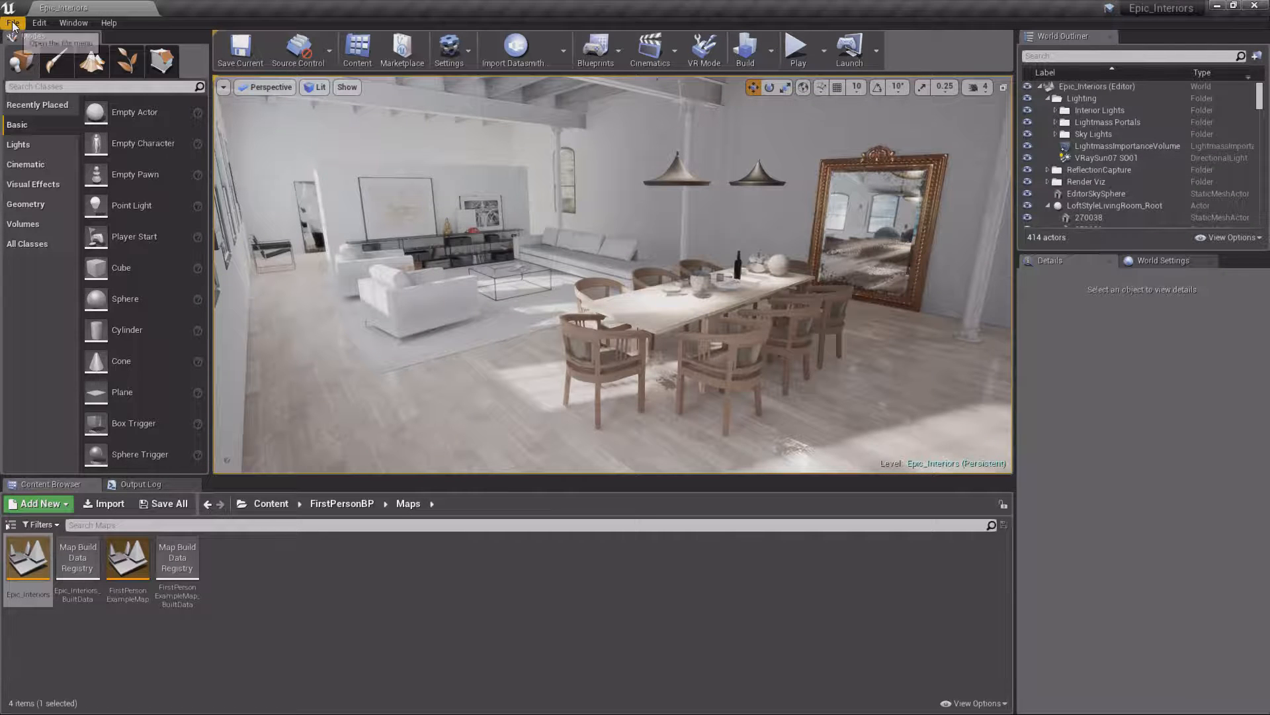
- Start packaging the project for Windows (64-bit)
click(12, 22)
click(506, 326)
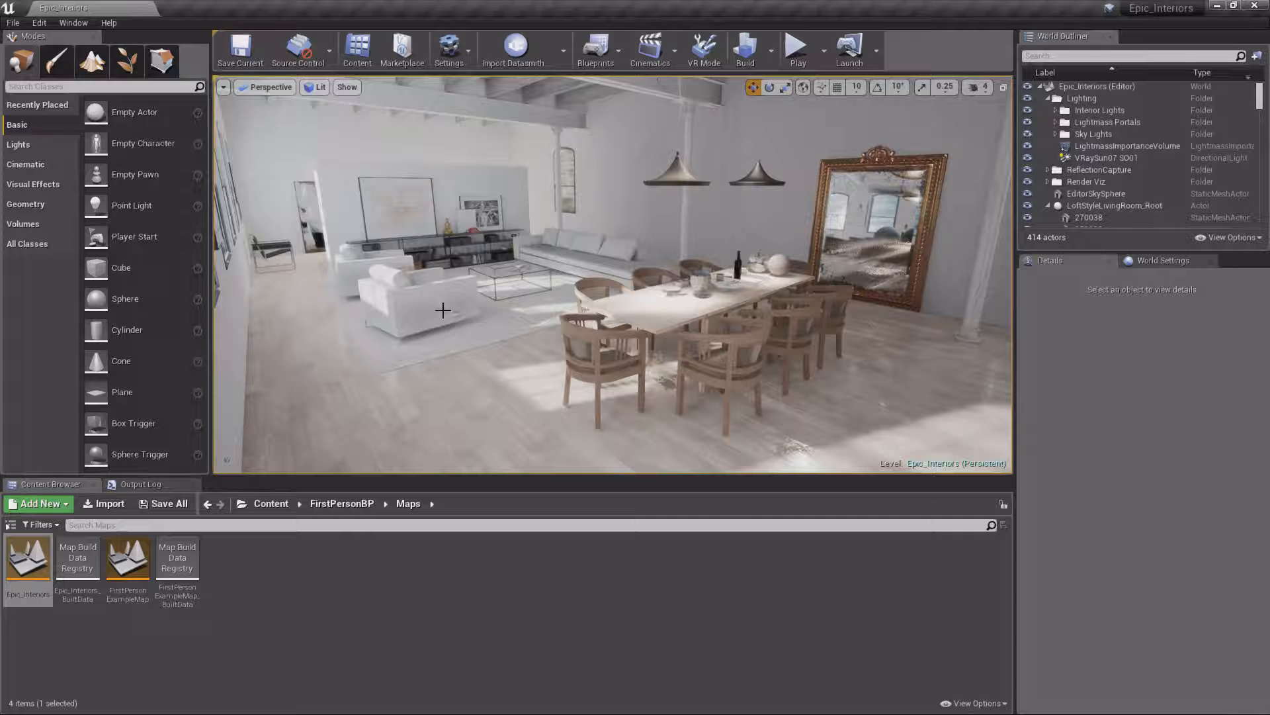
click(13, 23)
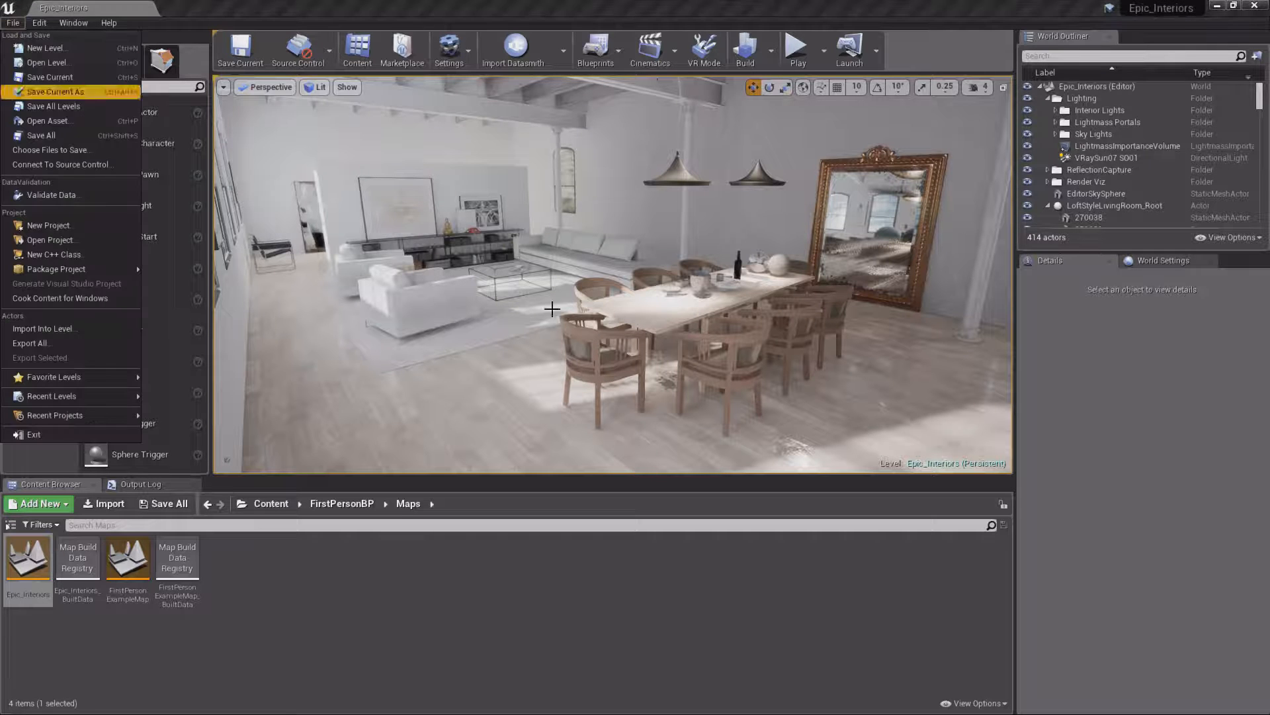
click(15, 24)
mouse_move(43, 272)
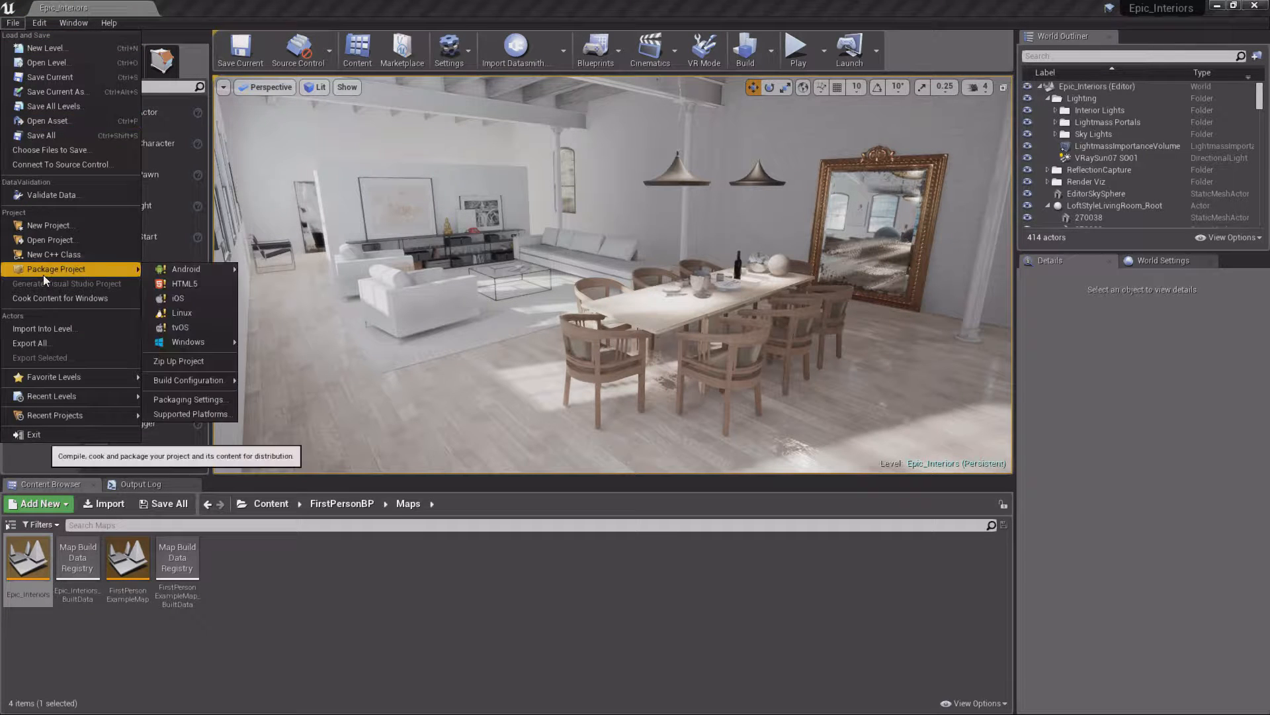
mouse_move(192, 345)
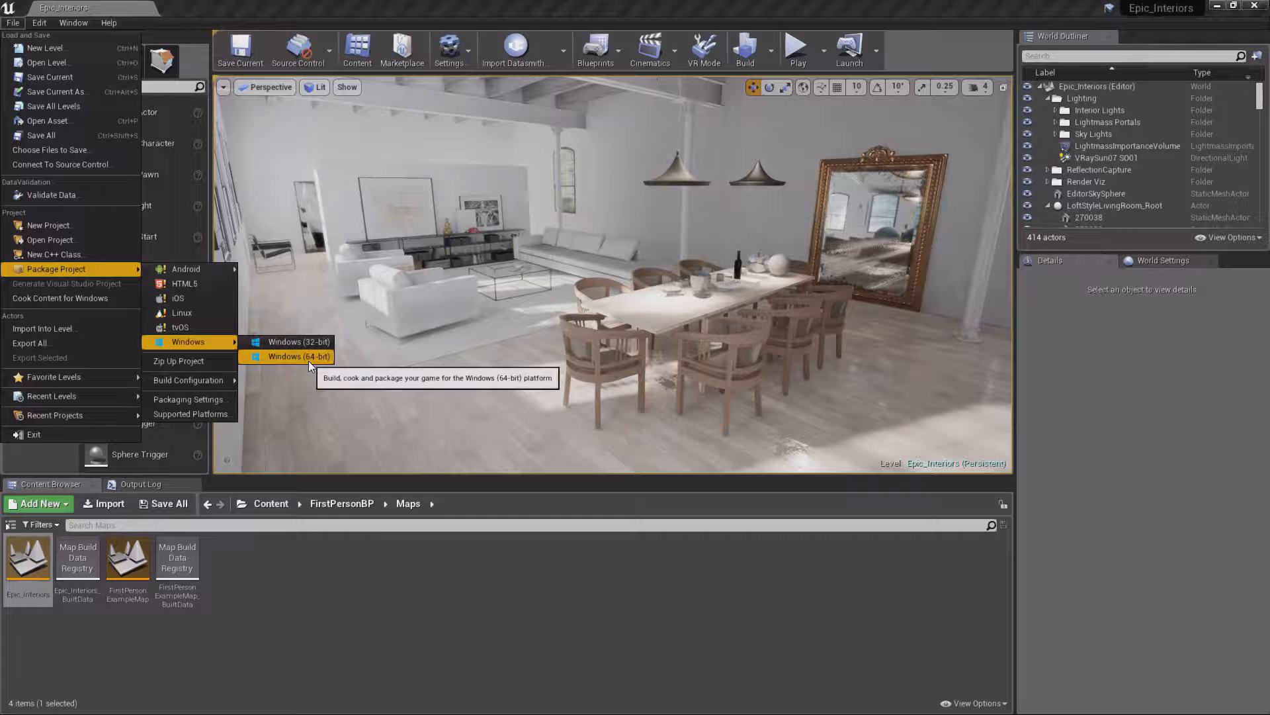
click(257, 355)
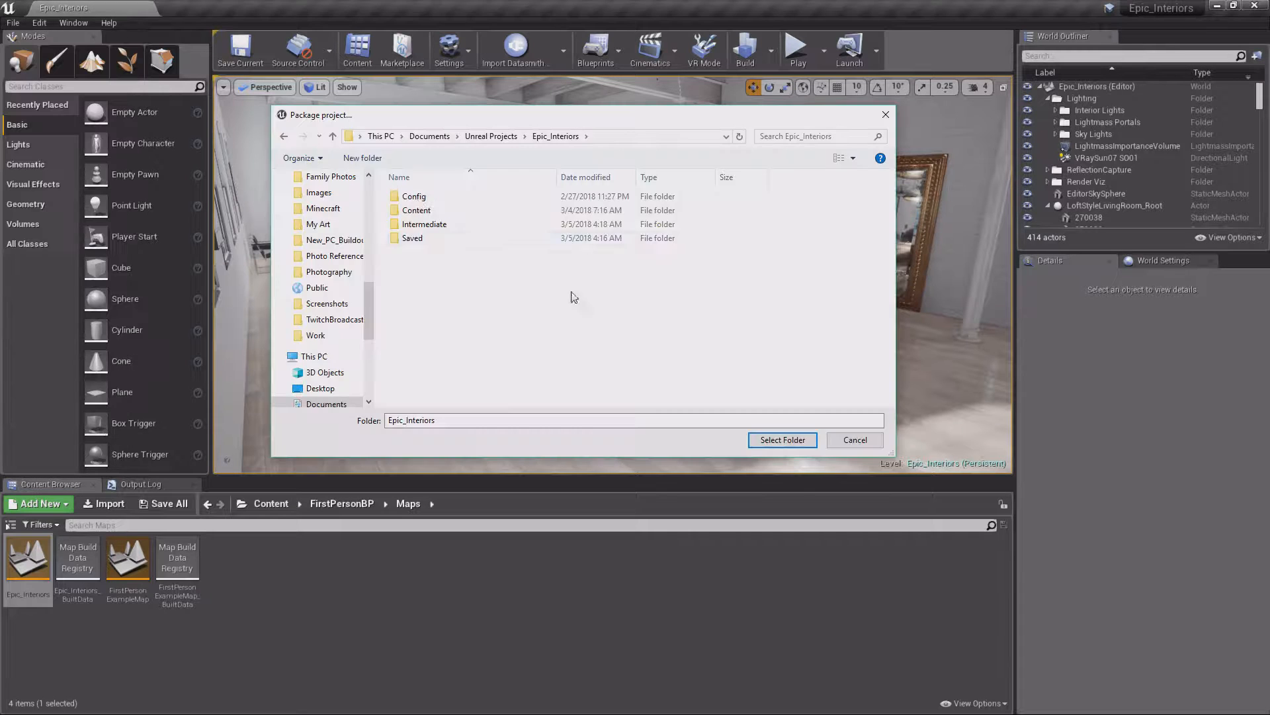
- Create a folder named Distro inside the Epic_Interiors project folder and choose it as the package destination
click(374, 159)
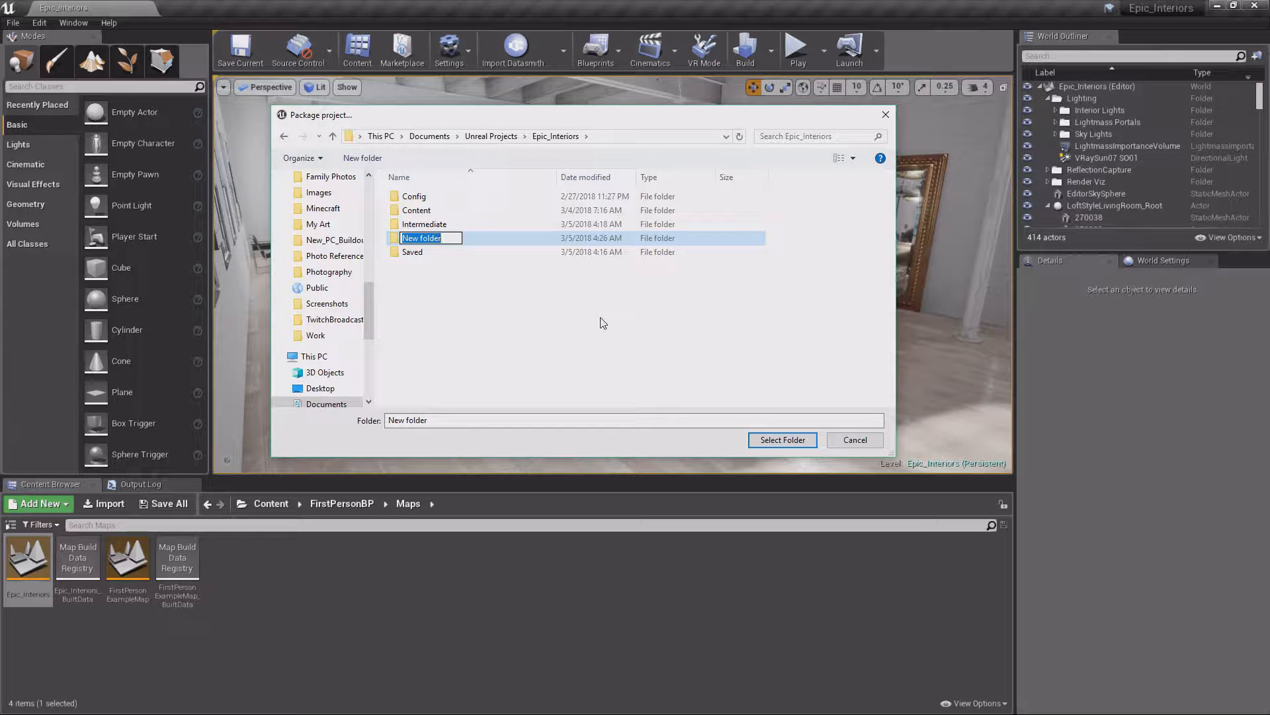
text(Distro)
key(Return)
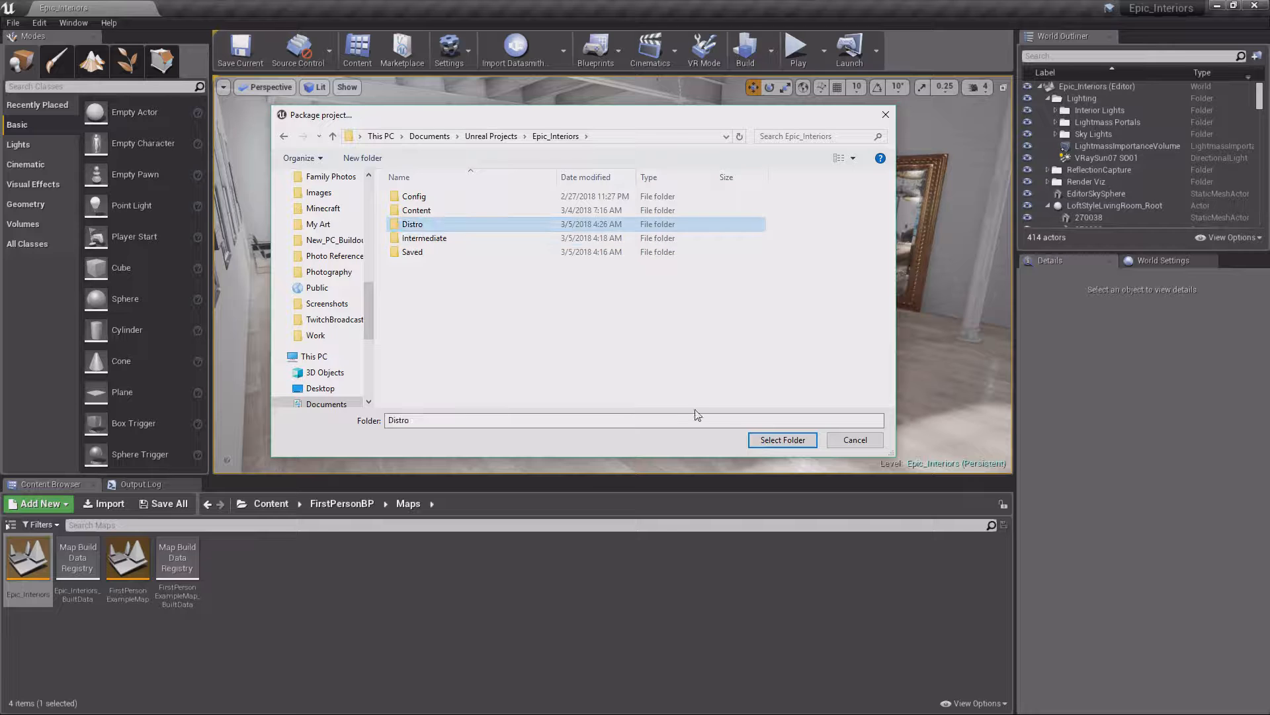
click(782, 440)
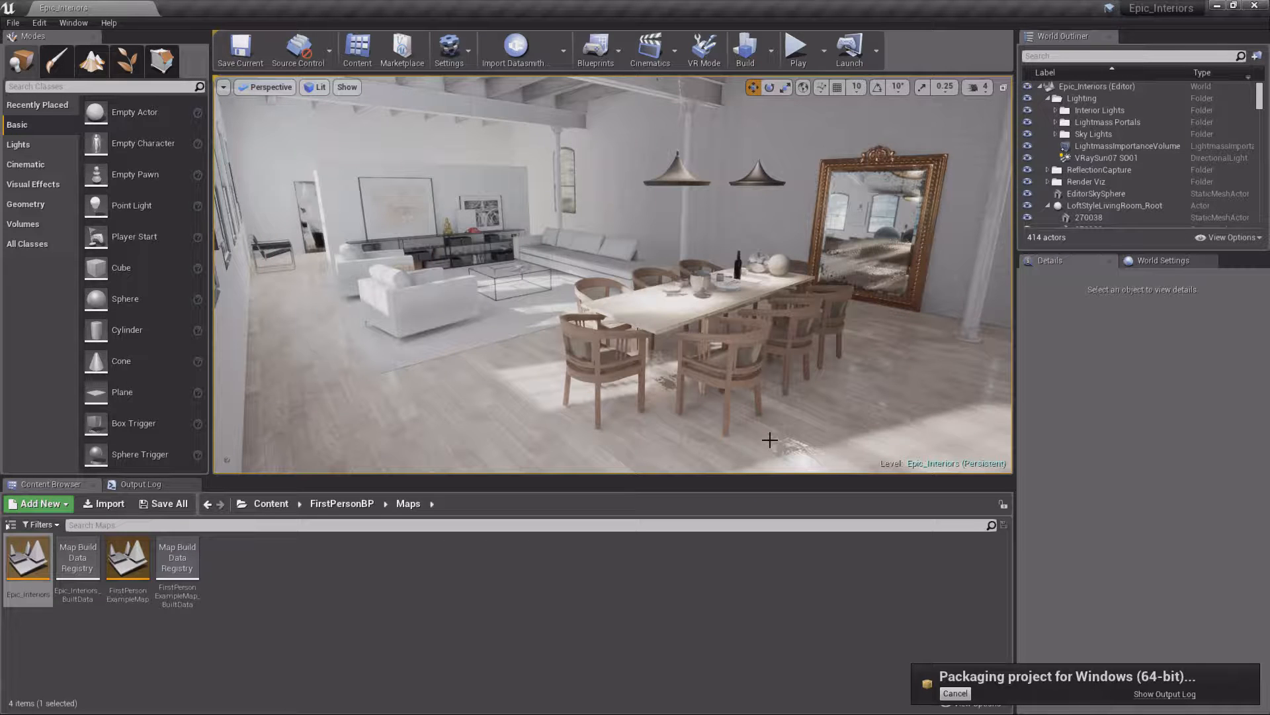